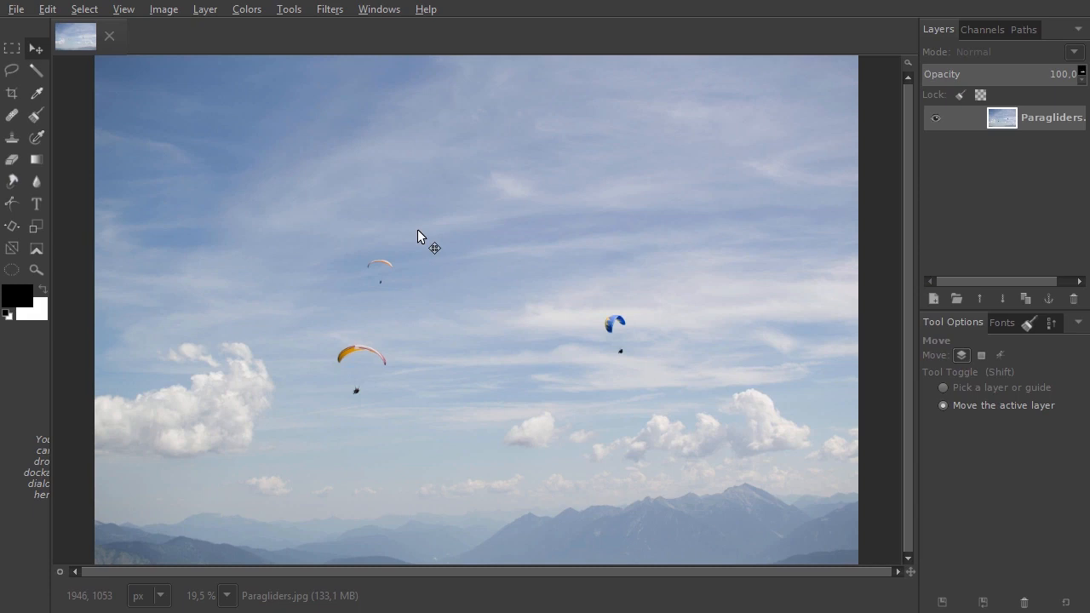
Add a new transparent layer above the Paragliders.jpg photo and activate the Paintbrush tool.
{"action": "key", "text": "1"}
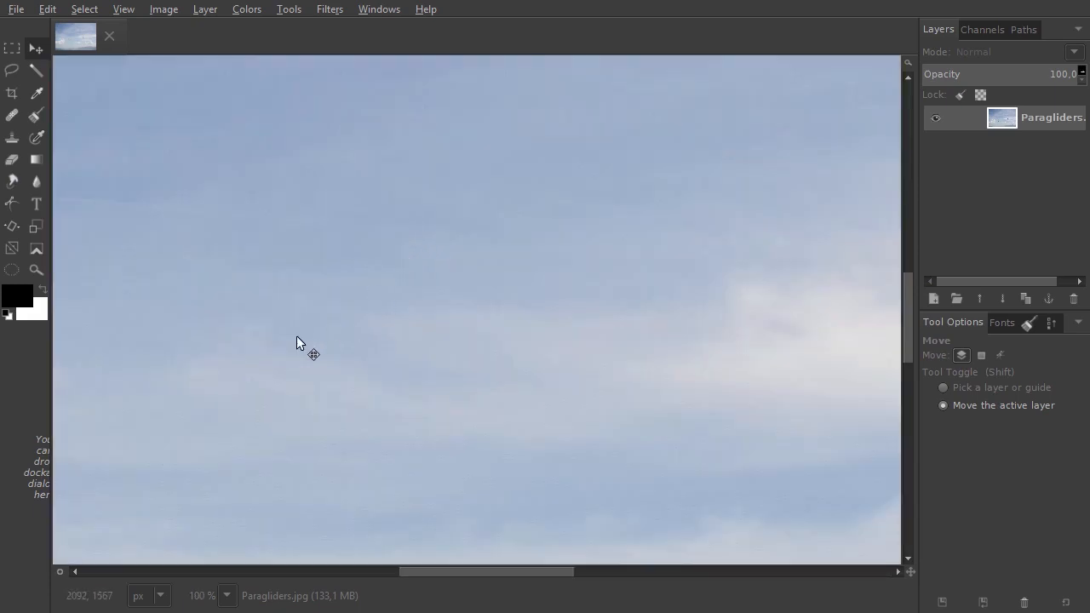
{"action": "left_click_drag", "start_coordinate": [296, 336], "coordinate": [622, 216]}
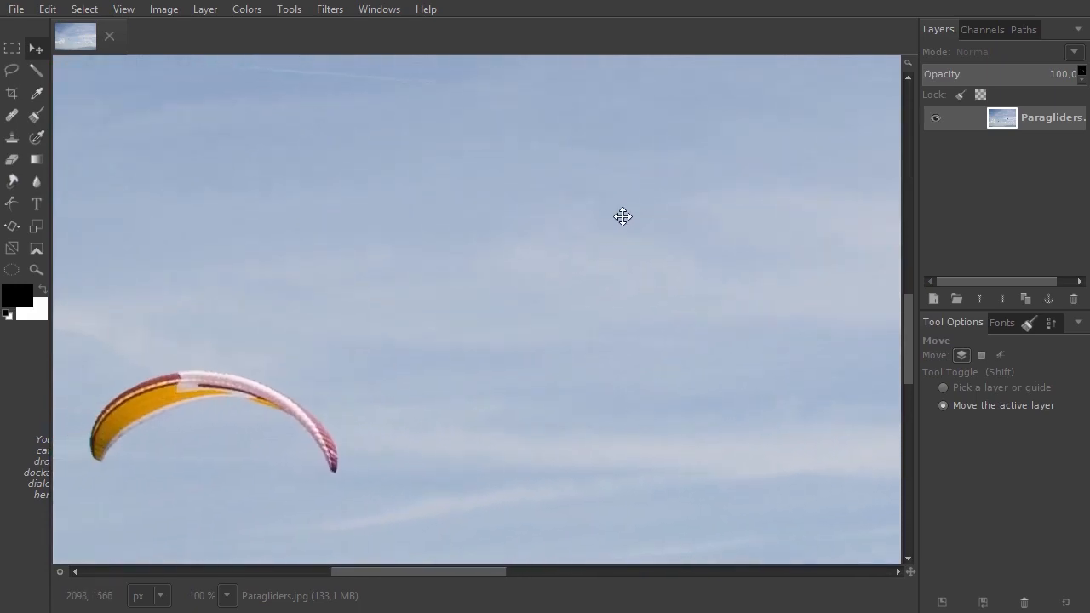
{"action": "left_click_drag", "start_coordinate": [232, 383], "coordinate": [513, 201]}
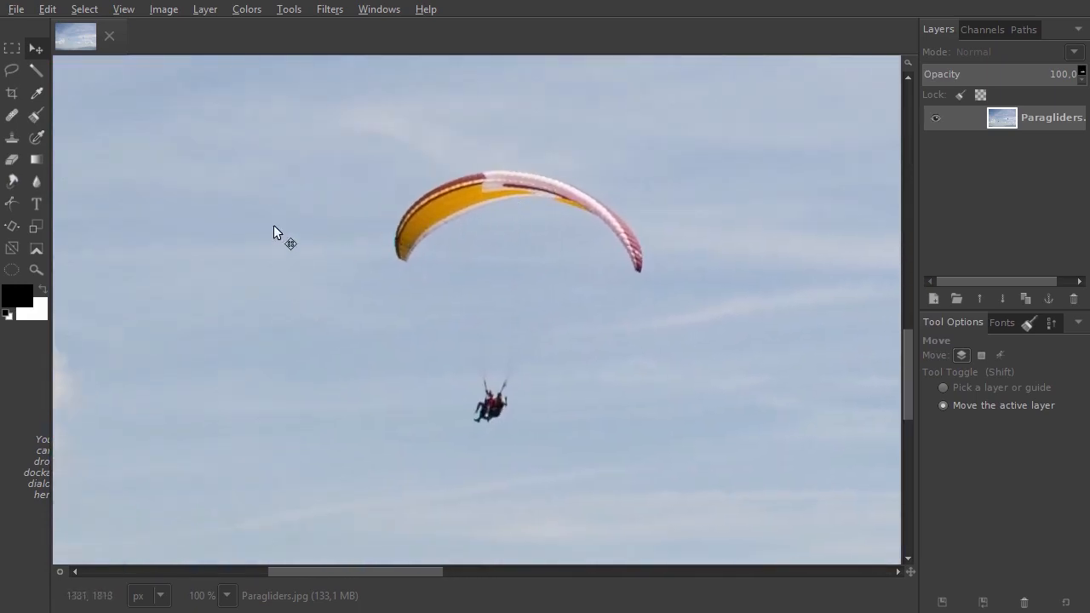
{"action": "left_click_drag", "start_coordinate": [261, 245], "coordinate": [690, 447]}
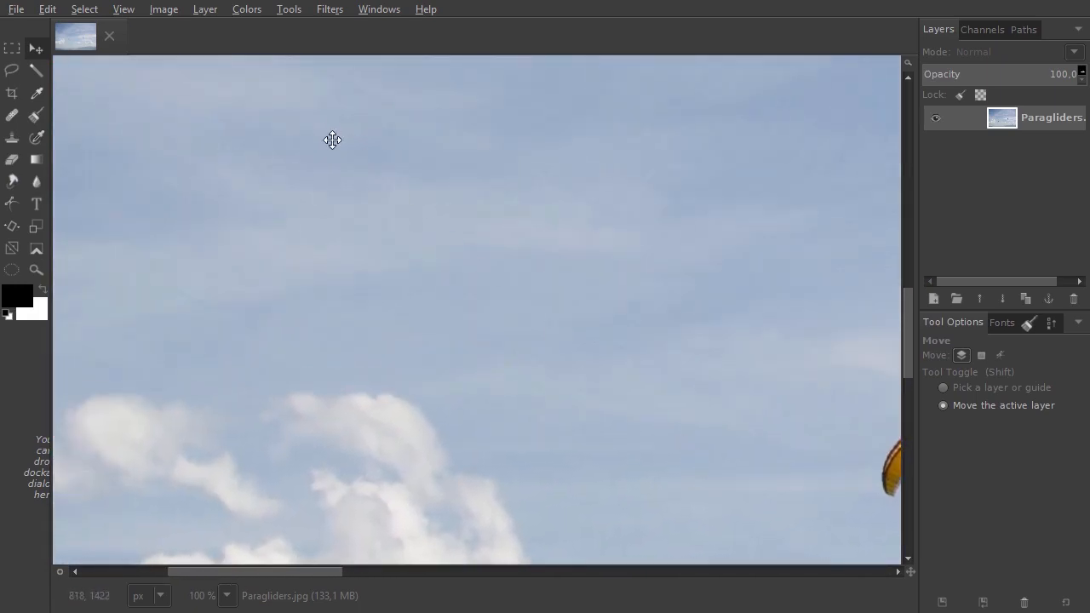
{"action": "left_click_drag", "start_coordinate": [333, 139], "coordinate": [492, 423]}
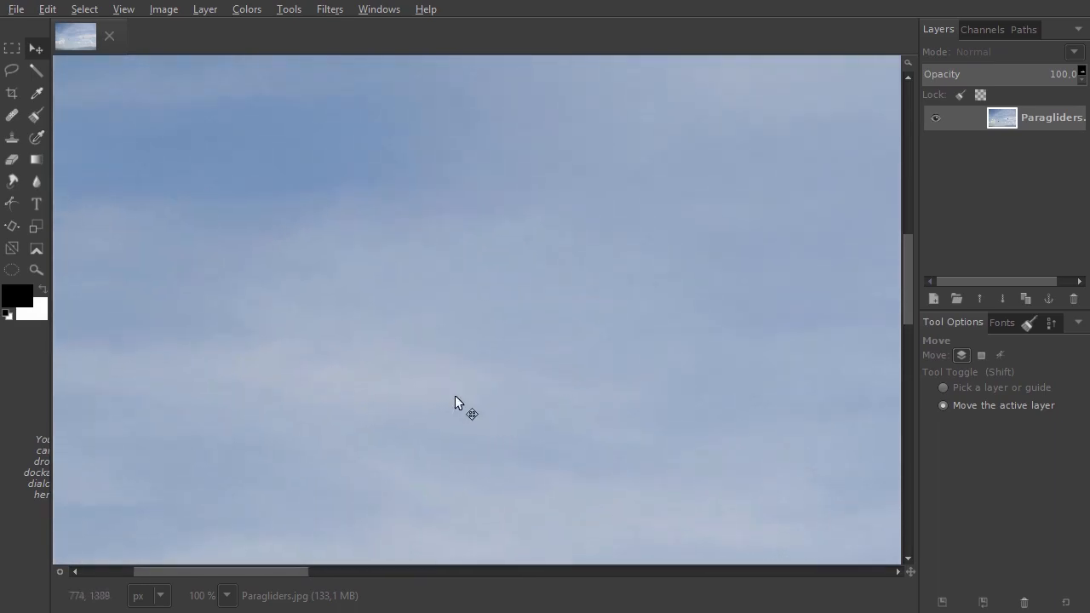
{"action": "left_click", "coordinate": [933, 299], "text": "shift"}
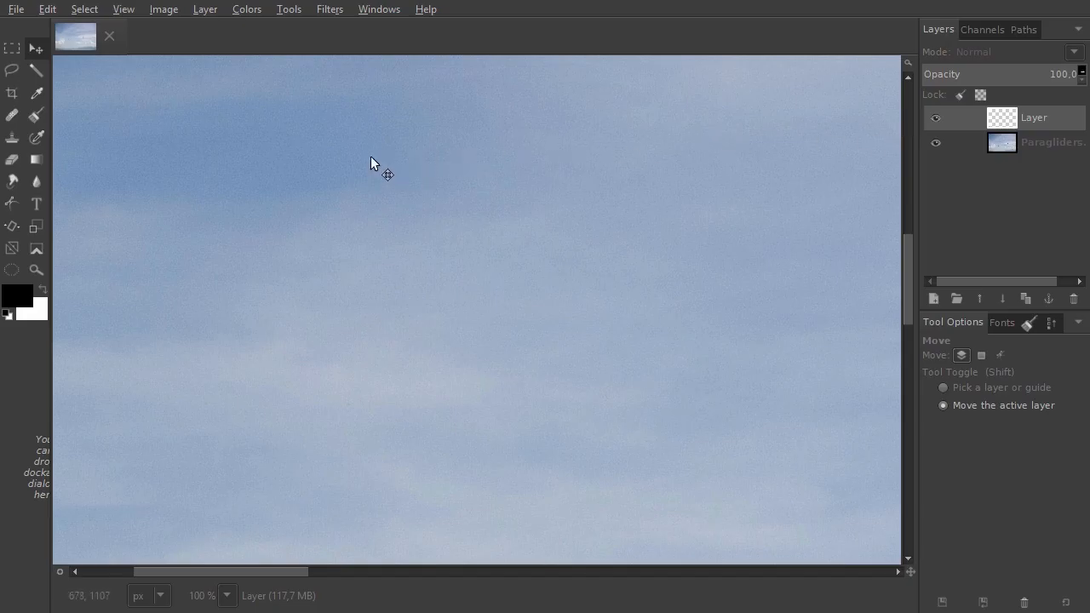
{"action": "left_click", "coordinate": [35, 116]}
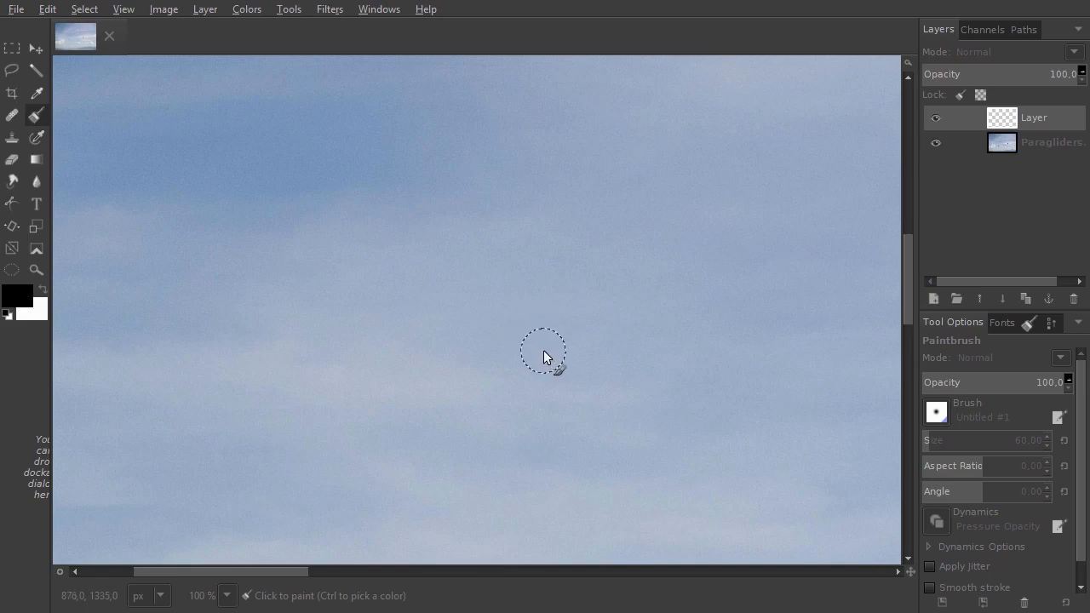
Enlarge the Paintbrush's brush size to 310.
{"action": "key", "text": "bracketright"}
{"action": "key", "text": "bracketright"}
{"action": "key", "text": "bracketright"}
{"action": "key", "text": "bracketright"}
{"action": "key", "text": "bracketright"}
{"action": "key", "text": "bracketright"}
{"action": "key", "text": "bracketright"}
{"action": "key", "text": "bracketright"}
{"action": "key", "text": "bracketright"}
{"action": "key", "text": "bracketright"}
{"action": "key", "text": "bracketright"}
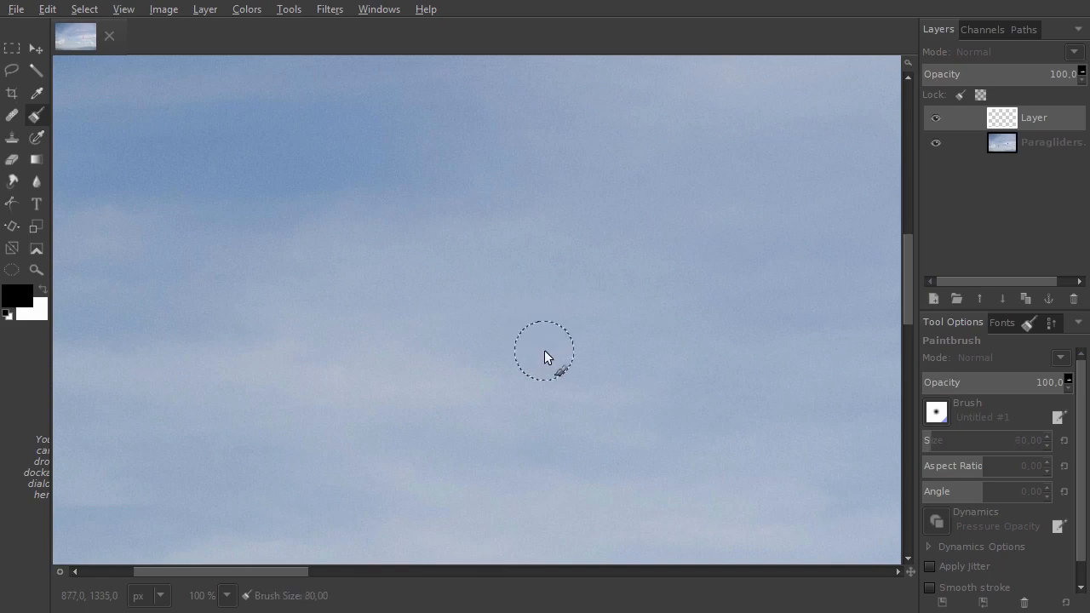
{"action": "key", "text": "bracketright"}
{"action": "key", "text": "bracketright"}
{"action": "key", "text": "bracketright"}
{"action": "key", "text": "bracketright"}
{"action": "key", "text": "bracketright"}
{"action": "key", "text": "bracketright"}
{"action": "key", "text": "bracketright"}
{"action": "key", "text": "bracketright"}
{"action": "key", "text": "bracketright"}
{"action": "key", "text": "bracketright"}
{"action": "key", "text": "bracketright"}
{"action": "key", "text": "bracketright"}
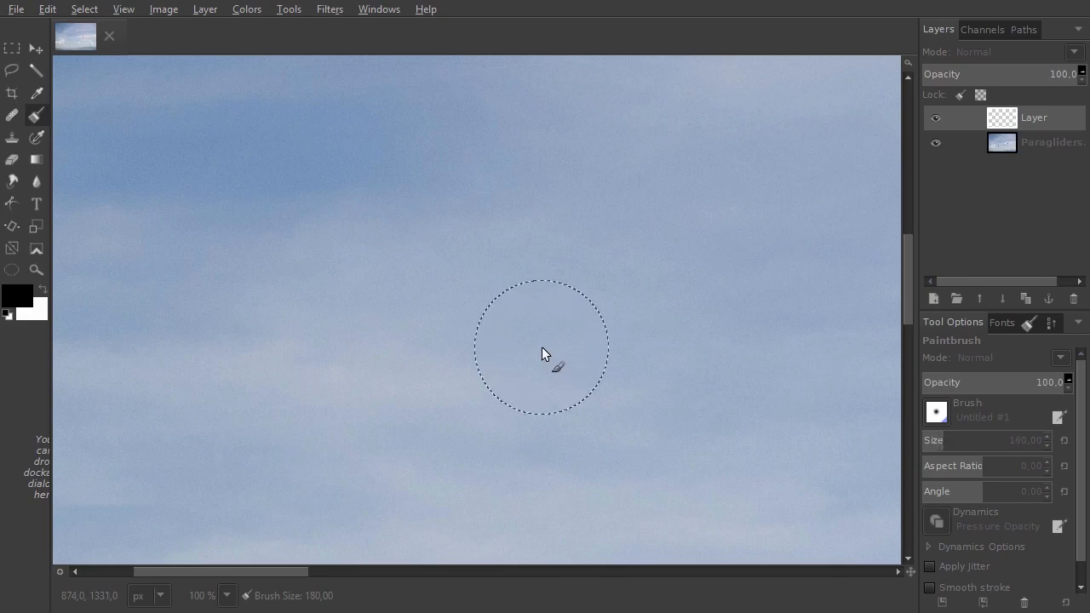
{"action": "key", "text": "bracketright"}
{"action": "key", "text": "bracketright"}
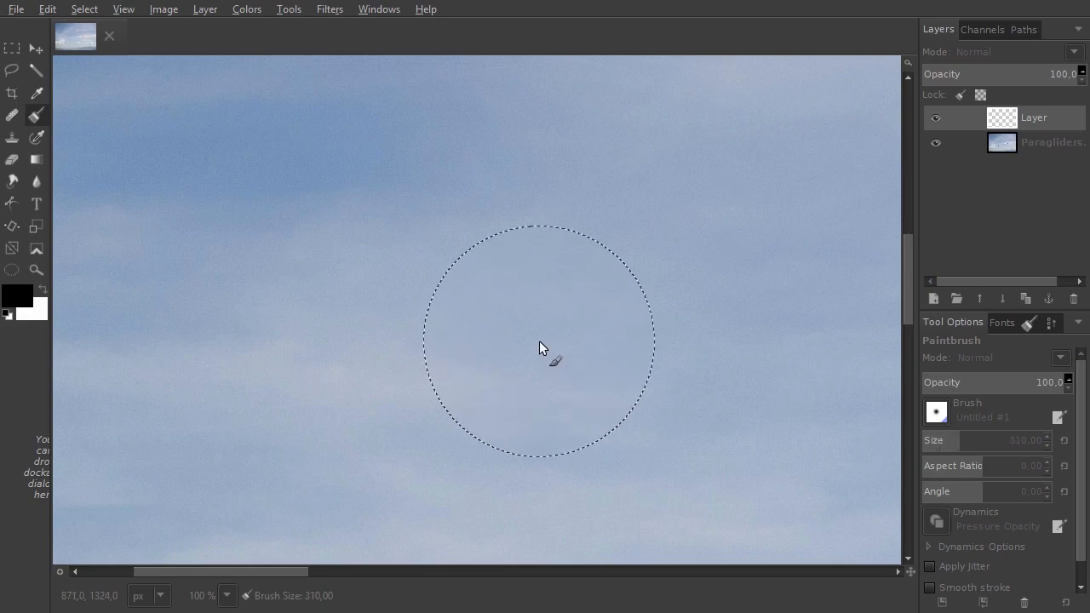
Reduce the brush size to 100.
{"action": "key", "text": "bracketleft"}
{"action": "key", "text": "bracketleft"}
{"action": "key", "text": "bracketleft"}
{"action": "key", "text": "bracketleft"}
{"action": "key", "text": "bracketleft"}
{"action": "key", "text": "bracketleft"}
{"action": "key", "text": "bracketleft"}
{"action": "key", "text": "bracketleft"}
{"action": "key", "text": "bracketleft"}
{"action": "key", "text": "bracketleft"}
{"action": "key", "text": "bracketleft"}
{"action": "key", "text": "bracketleft"}
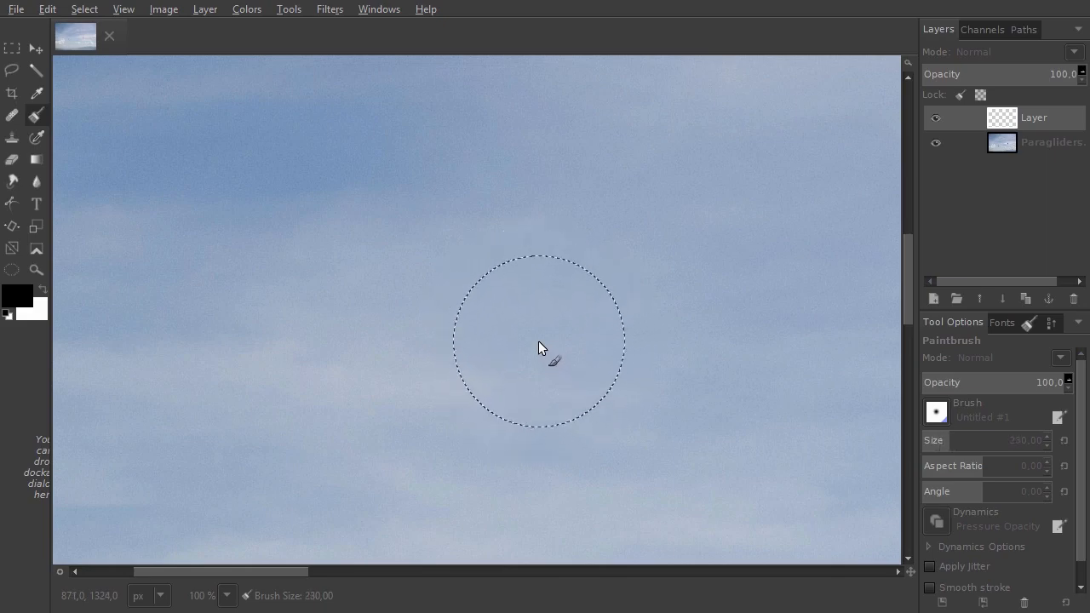
{"action": "key", "text": "bracketleft"}
{"action": "key", "text": "bracketleft"}
{"action": "key", "text": "bracketleft"}
{"action": "key", "text": "bracketleft"}
{"action": "key", "text": "bracketleft"}
{"action": "key", "text": "bracketleft"}
{"action": "key", "text": "bracketleft"}
{"action": "key", "text": "bracketleft"}
{"action": "key", "text": "bracketleft"}
{"action": "key", "text": "bracketleft"}
{"action": "key", "text": "bracketleft"}
{"action": "key", "text": "bracketleft"}
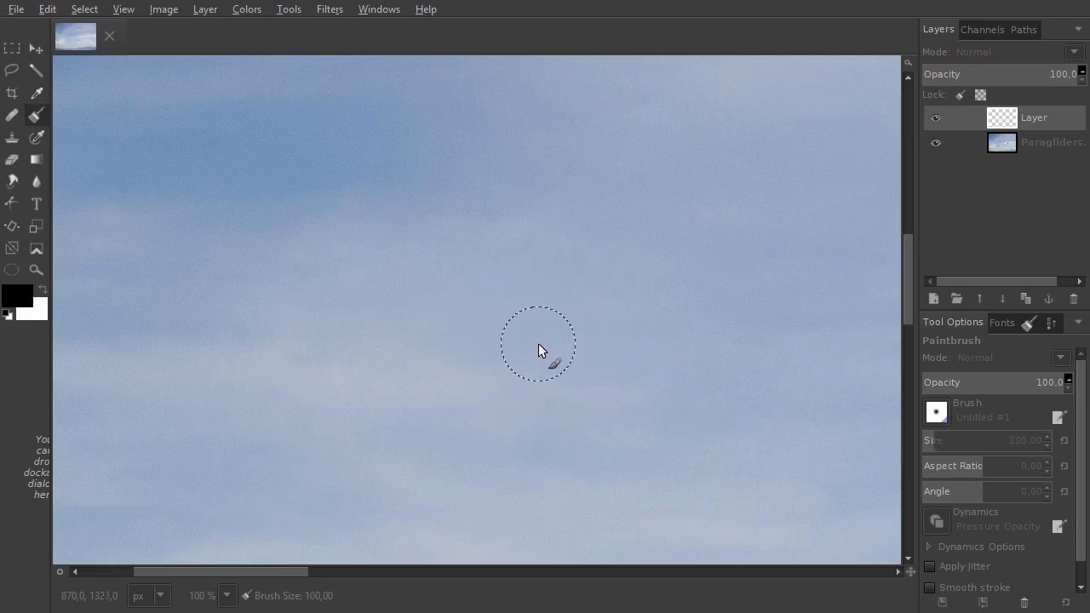
Increase the brush size to 200.
{"action": "key", "text": "bracketright"}
{"action": "key", "text": "bracketright"}
{"action": "key", "text": "bracketright"}
{"action": "key", "text": "bracketright"}
{"action": "key", "text": "bracketright"}
{"action": "key", "text": "bracketright"}
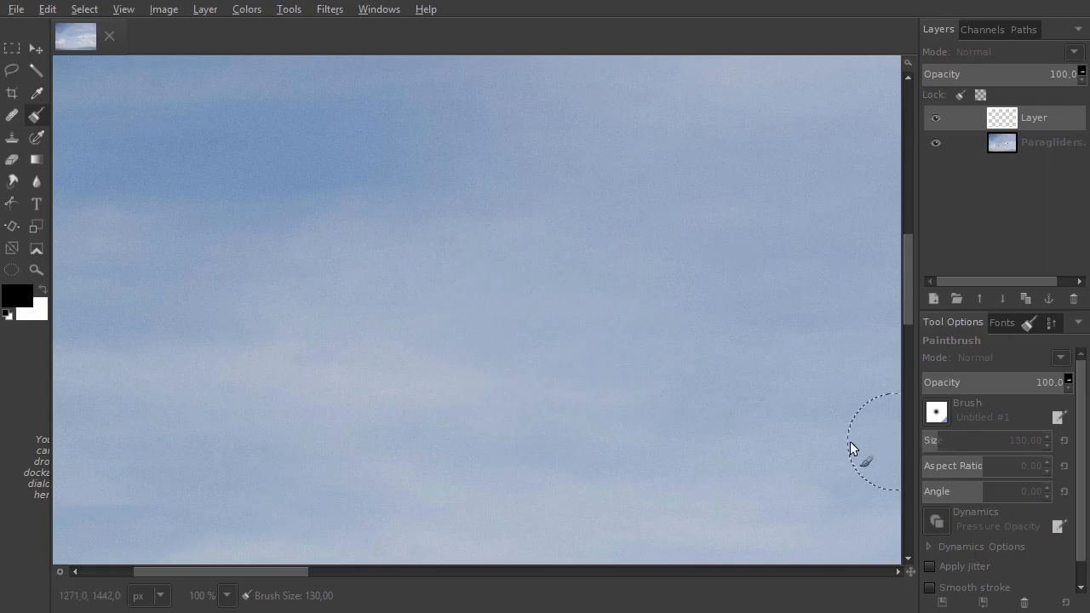
{"action": "key", "text": "bracketright"}
{"action": "key", "text": "bracketright"}
{"action": "key", "text": "bracketright"}
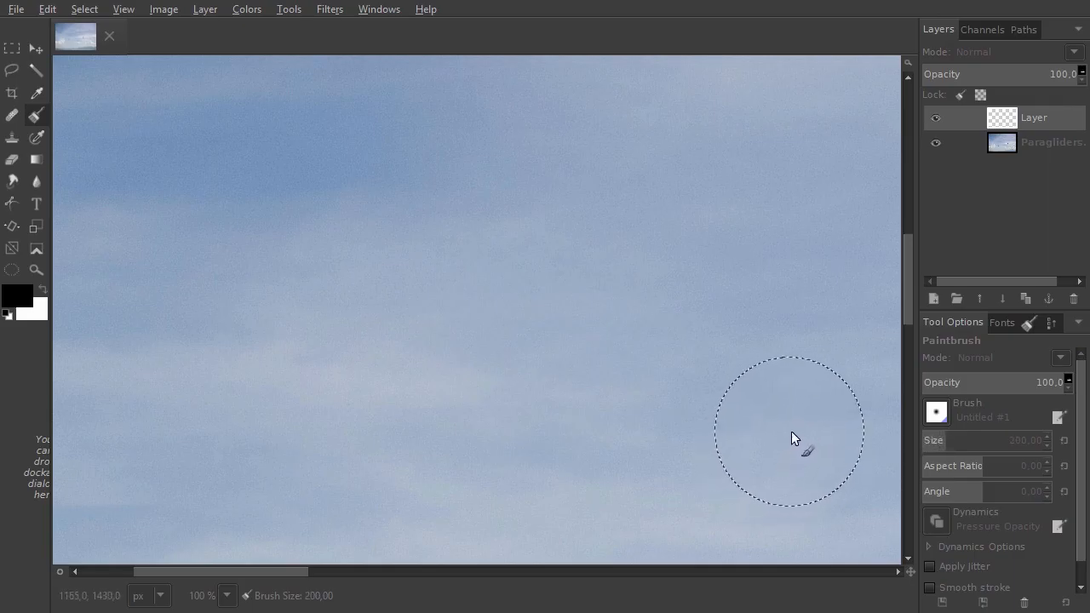
Bring the brush size down to 60.
{"action": "key", "text": "bracketleft"}
{"action": "key", "text": "bracketleft"}
{"action": "key", "text": "bracketleft"}
{"action": "key", "text": "bracketleft"}
{"action": "key", "text": "bracketleft"}
{"action": "key", "text": "bracketleft"}
{"action": "key", "text": "bracketleft"}
{"action": "key", "text": "bracketleft"}
{"action": "key", "text": "bracketleft"}
{"action": "key", "text": "bracketleft"}
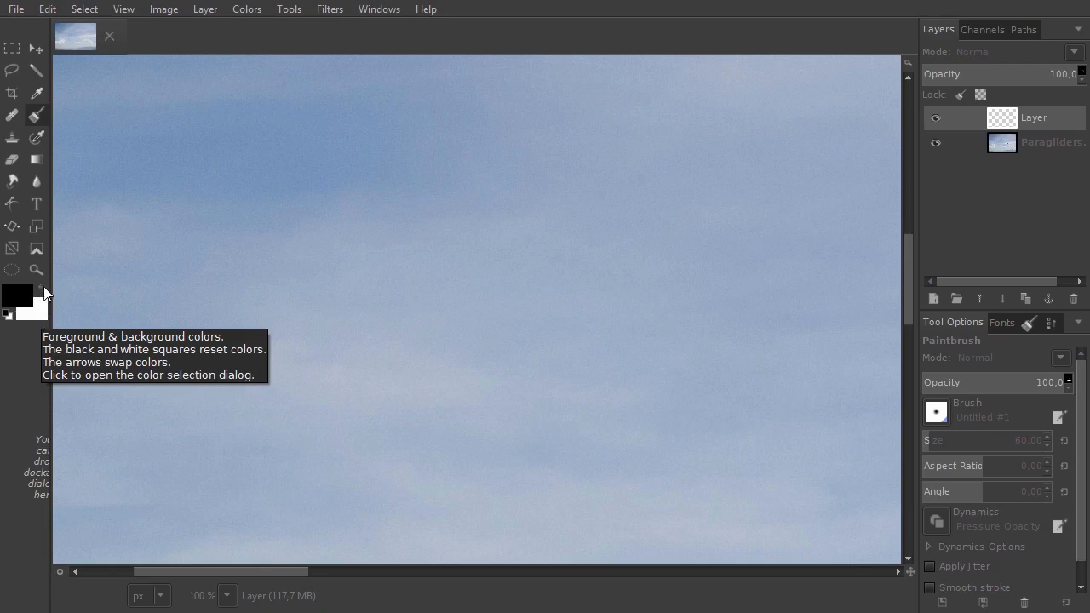
Paint a freehand arc in black across the upper part of the visible sky with the soft brush.
{"action": "left_click", "coordinate": [44, 289]}
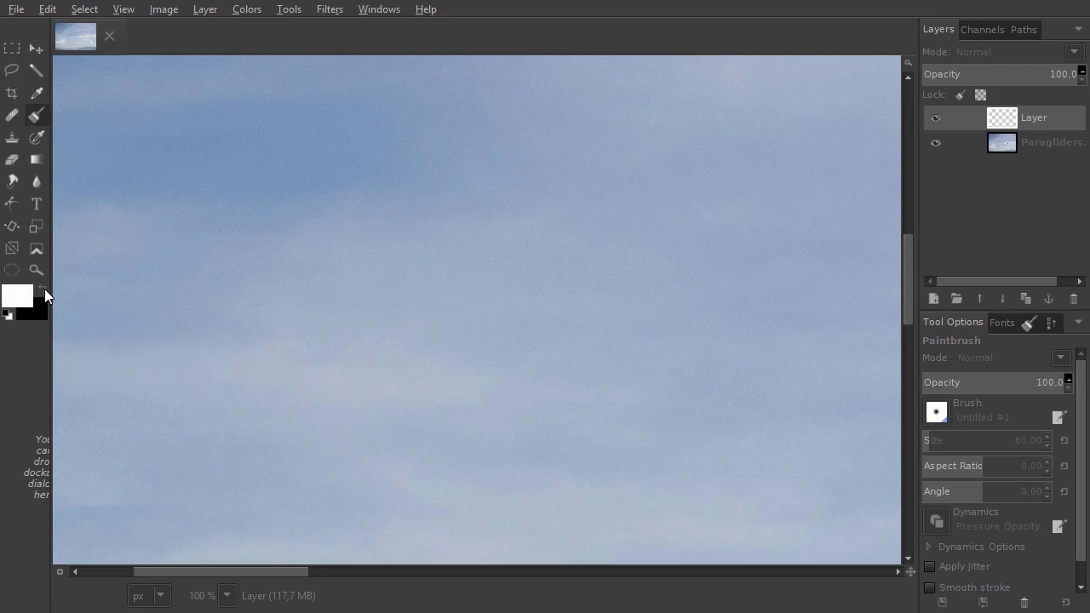
{"action": "left_click", "coordinate": [44, 289]}
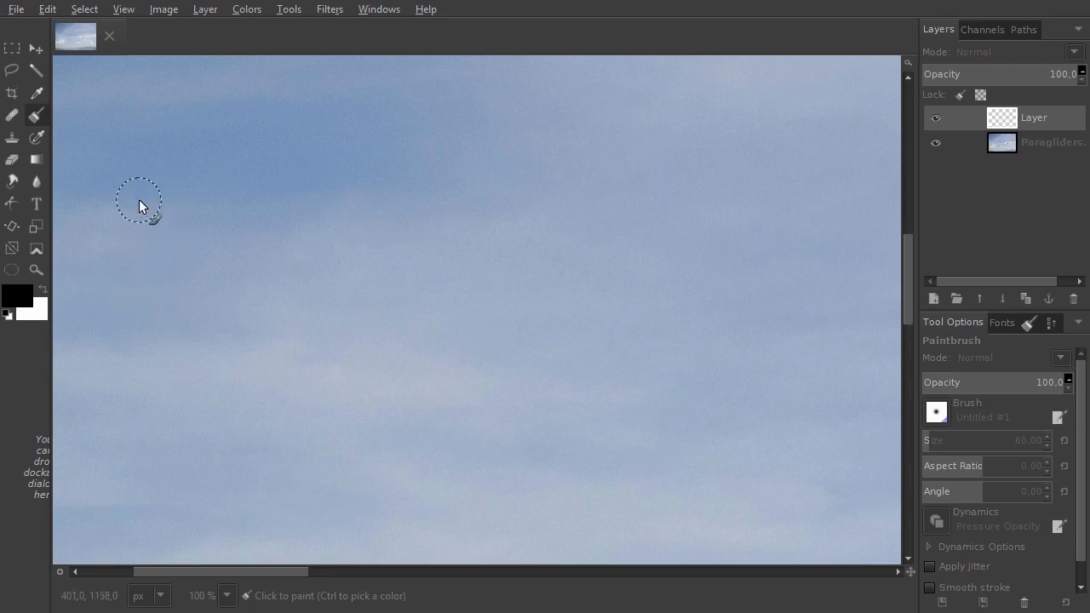
{"action": "mouse_move", "coordinate": [139, 201]}
{"action": "left_mouse_down"}
{"action": "mouse_move", "coordinate": [196, 154]}
{"action": "mouse_move", "coordinate": [367, 109]}
{"action": "mouse_move", "coordinate": [505, 126]}
{"action": "left_mouse_up"}
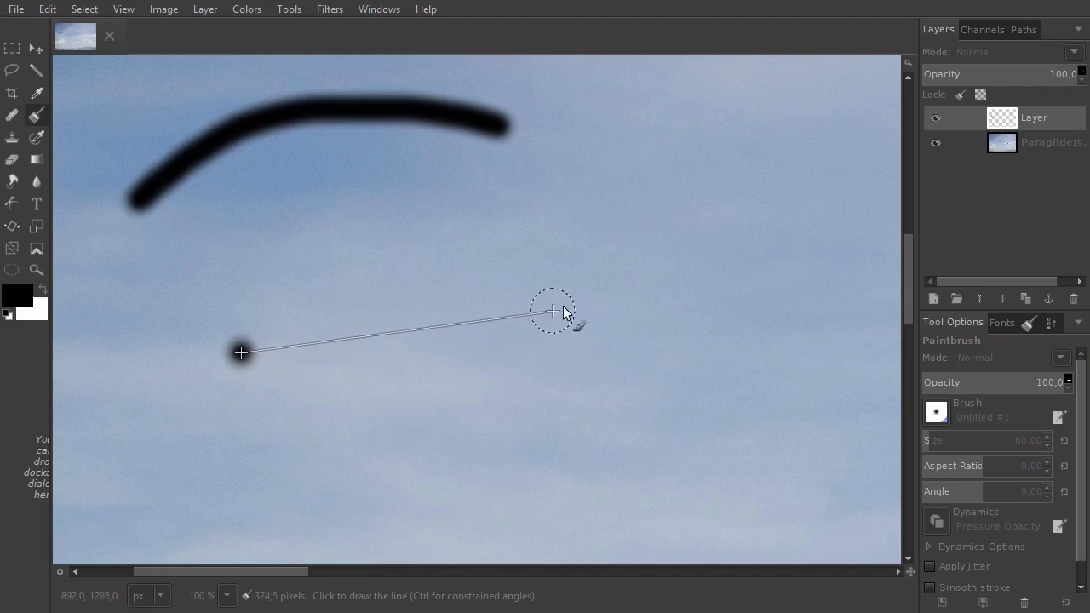
Paint two crossing straight strokes below the arc, plus a horizontal stroke beneath them joined at its right end to a vertical one.
{"action": "left_click", "coordinate": [584, 261], "text": "shift"}
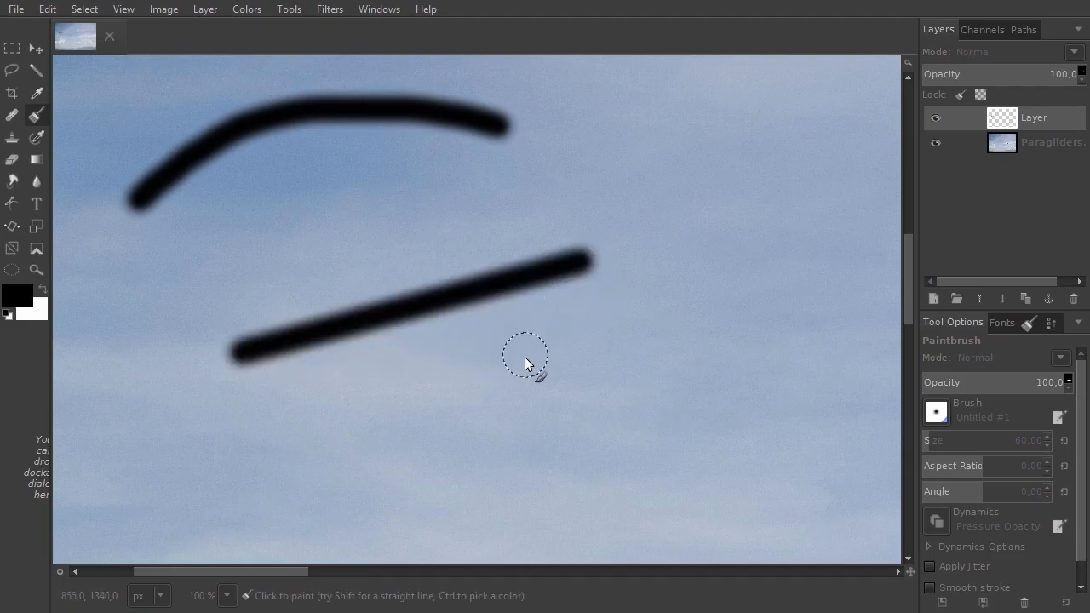
{"action": "left_click", "coordinate": [308, 246], "text": "shift"}
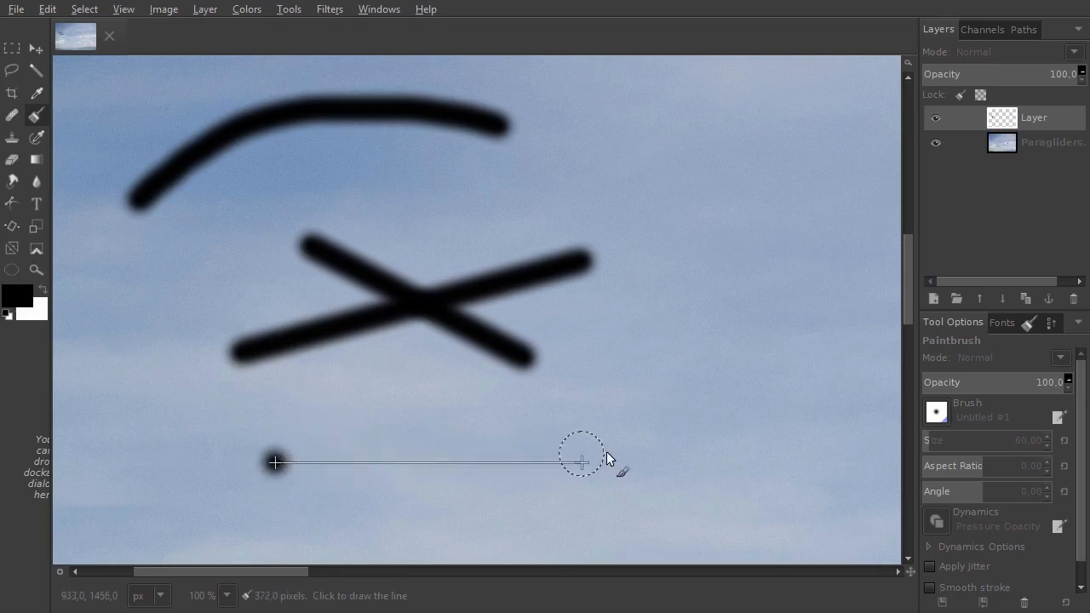
{"action": "left_click", "coordinate": [708, 462], "text": "shift"}
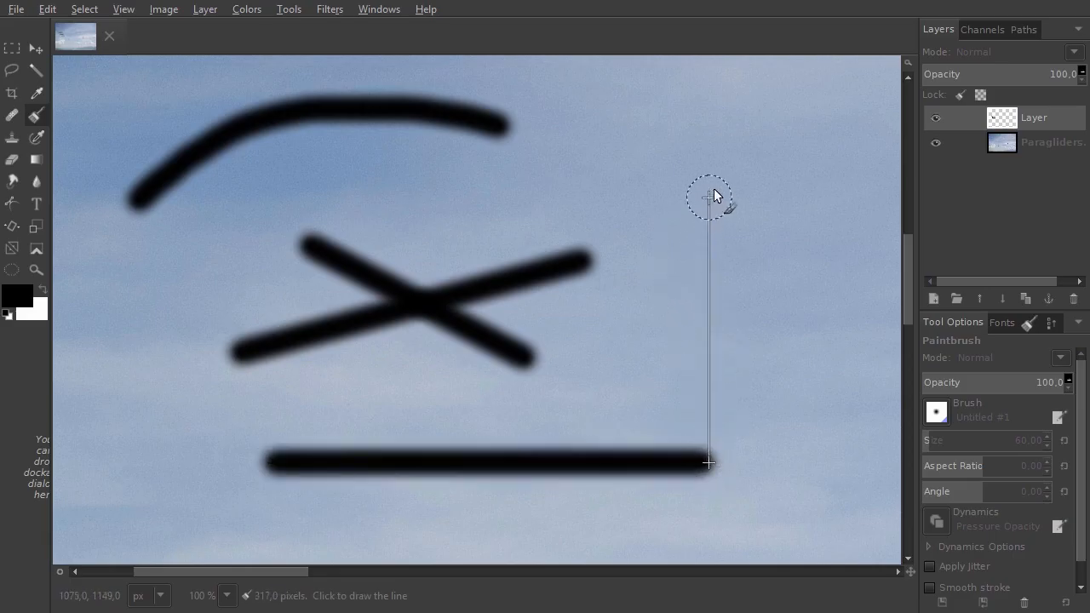
{"action": "left_click", "coordinate": [708, 156], "text": "shift"}
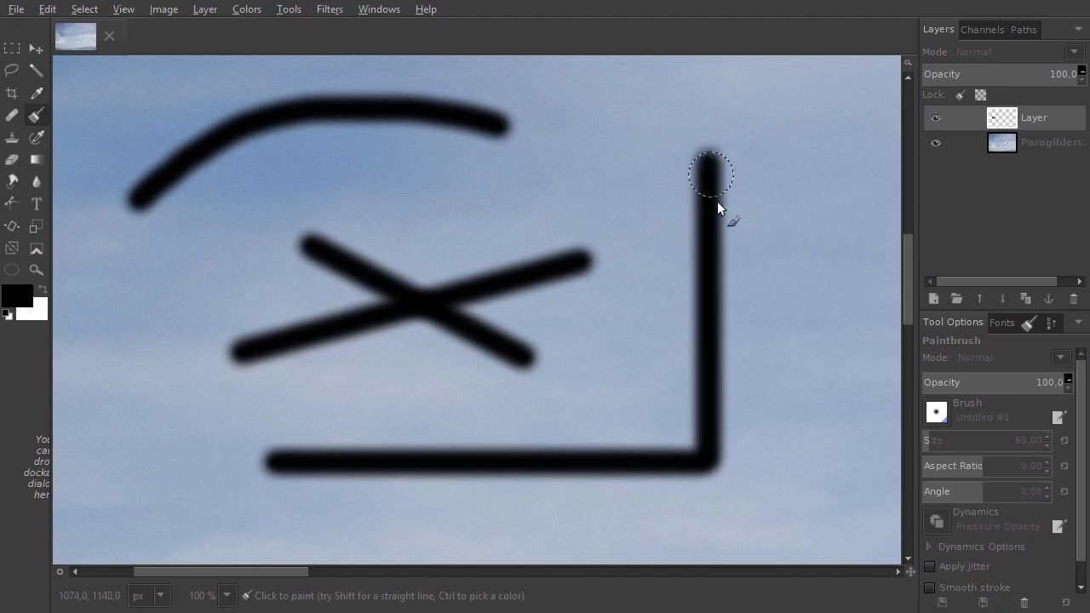
Choose the hard round brush "2. Hardness 100" for the Paintbrush.
{"action": "left_click", "coordinate": [937, 414]}
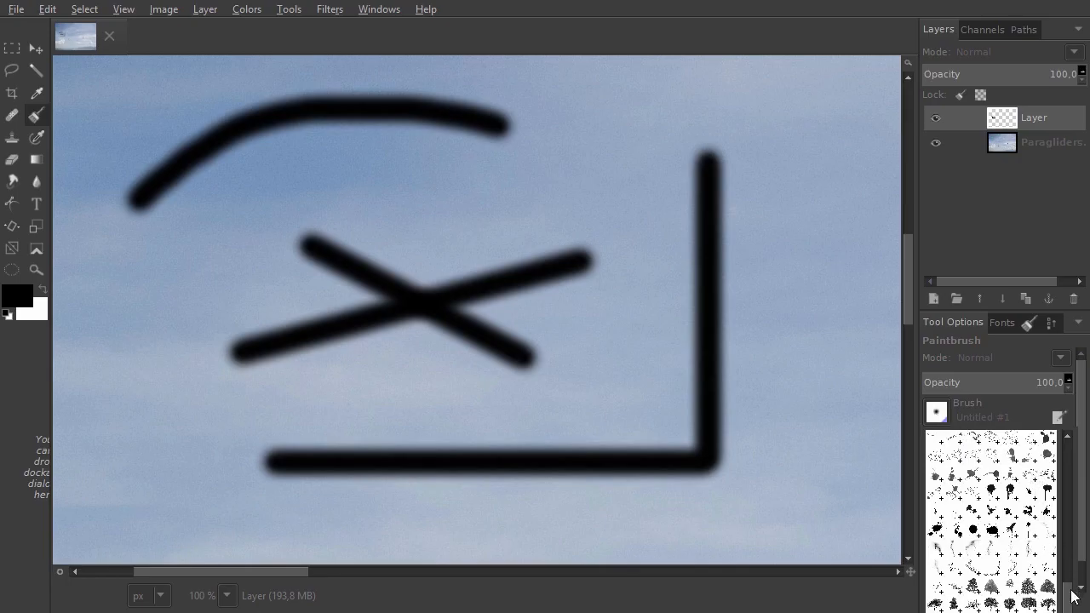
{"action": "mouse_move", "coordinate": [1069, 585]}
{"action": "left_mouse_down"}
{"action": "mouse_move", "coordinate": [1077, 494]}
{"action": "mouse_move", "coordinate": [1064, 451]}
{"action": "mouse_move", "coordinate": [1080, 577]}
{"action": "mouse_move", "coordinate": [1068, 568]}
{"action": "mouse_move", "coordinate": [1060, 602]}
{"action": "left_mouse_up"}
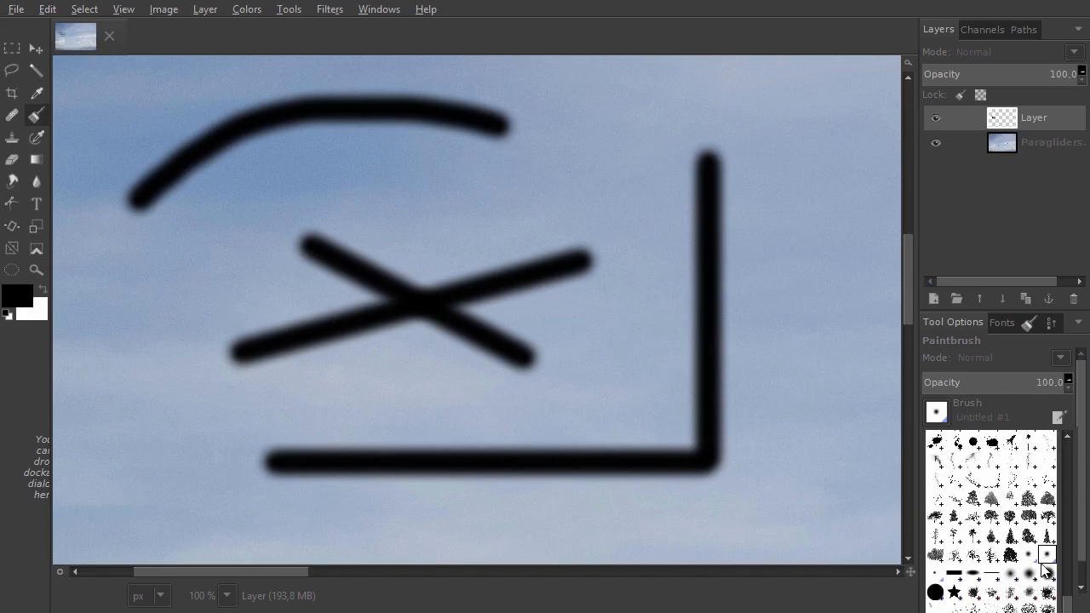
{"action": "left_click", "coordinate": [936, 591]}
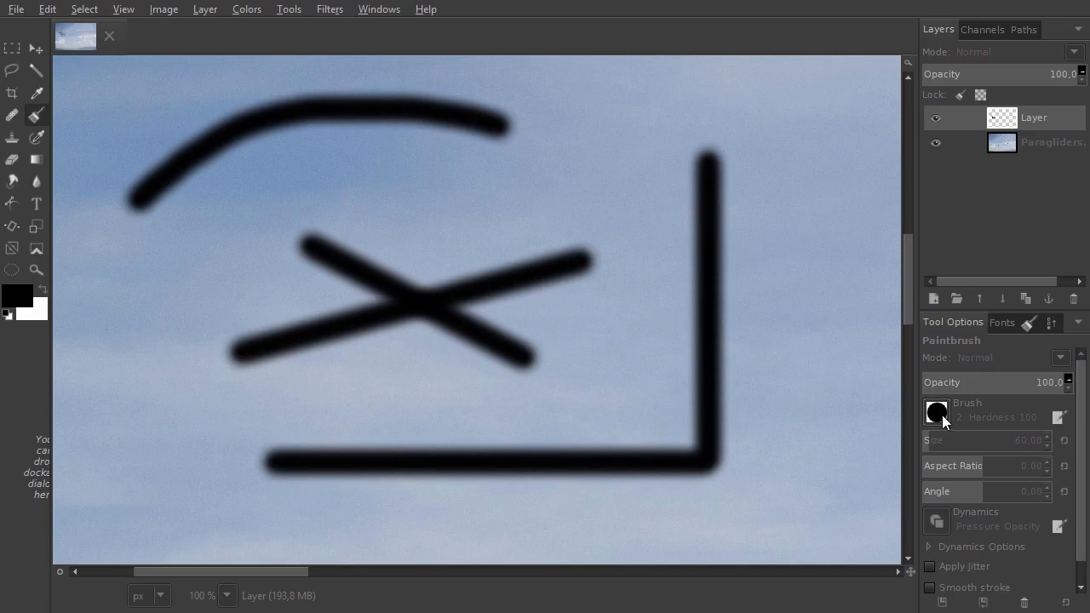
Show the full brush collection and widen the dock that holds it.
{"action": "scroll", "coordinate": [937, 412], "scroll_direction": "down", "scroll_amount": 1}
{"action": "scroll", "coordinate": [936, 412], "scroll_direction": "down", "scroll_amount": 2}
{"action": "scroll", "coordinate": [936, 412], "scroll_direction": "up", "scroll_amount": 5}
{"action": "left_click", "coordinate": [1027, 322]}
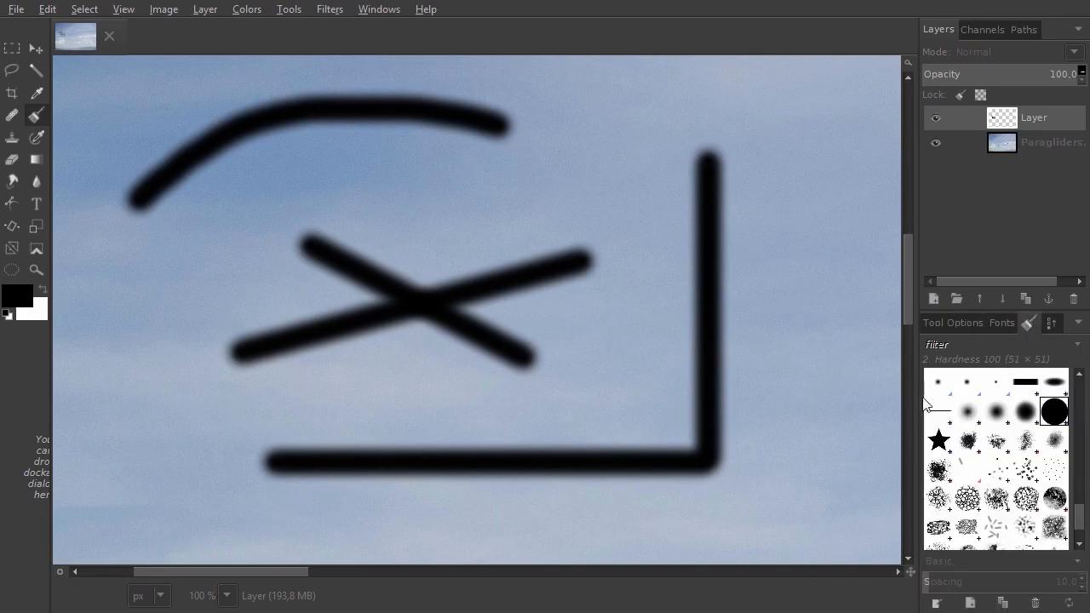
{"action": "left_click_drag", "start_coordinate": [918, 400], "coordinate": [836, 396]}
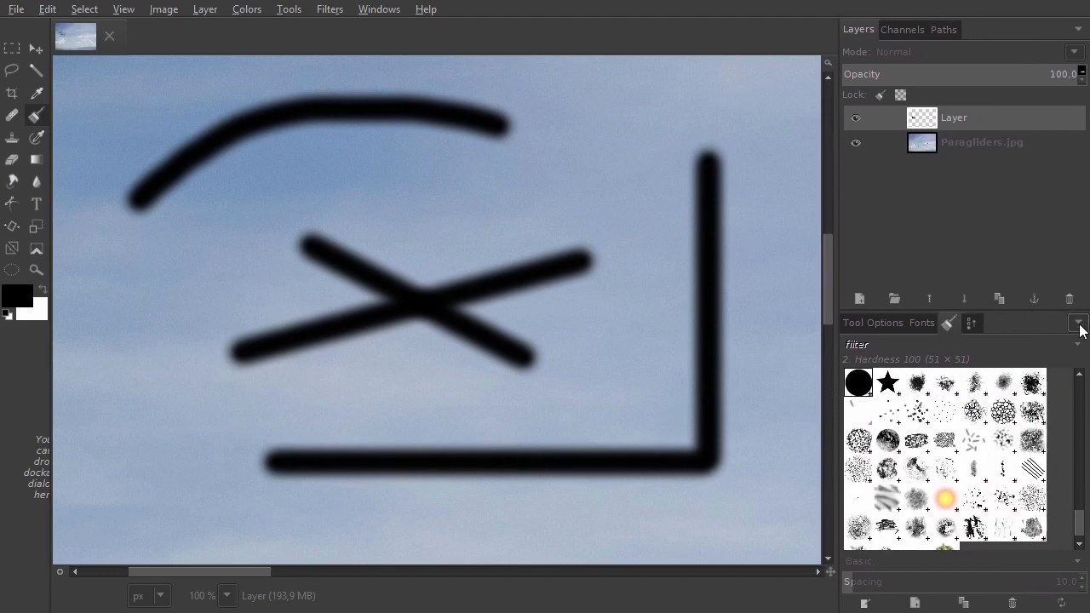
Set the preview size of the brush thumbnails to Extra Large.
{"action": "left_click", "coordinate": [1079, 326]}
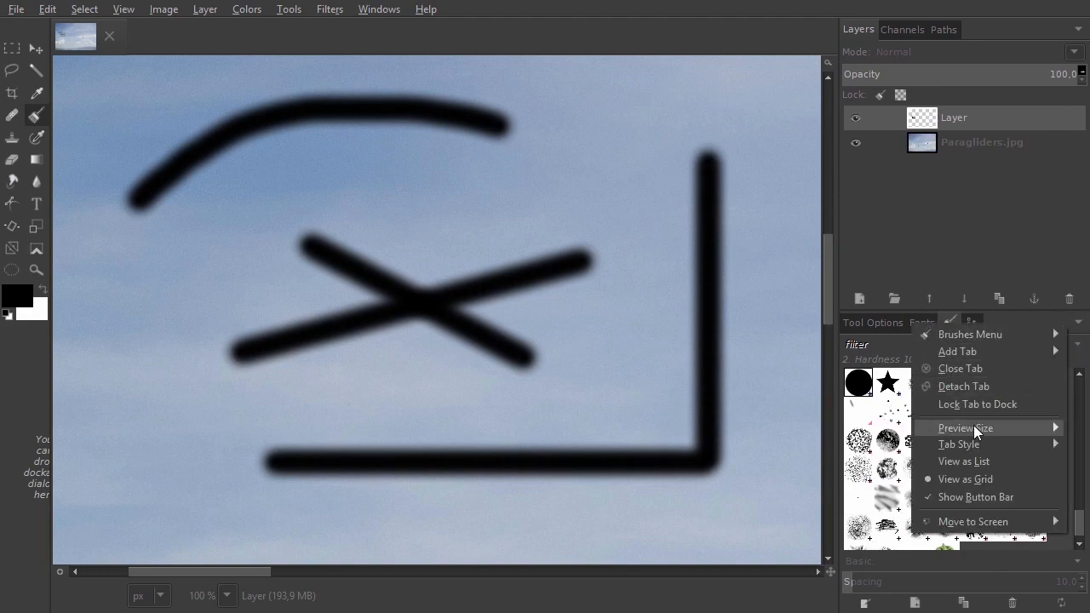
{"action": "mouse_move", "coordinate": [971, 427]}
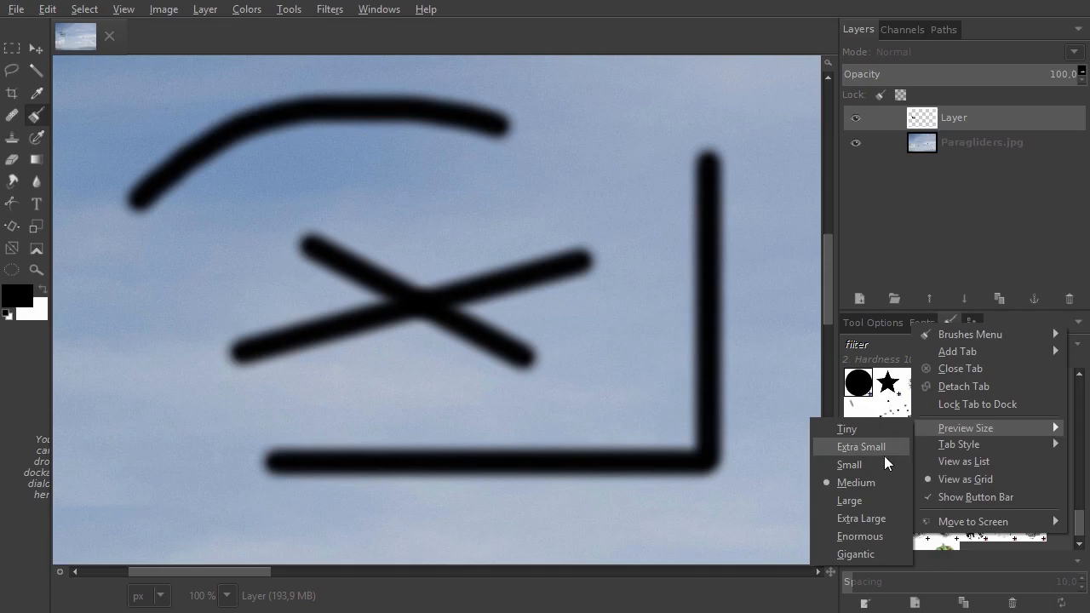
{"action": "left_click", "coordinate": [844, 518]}
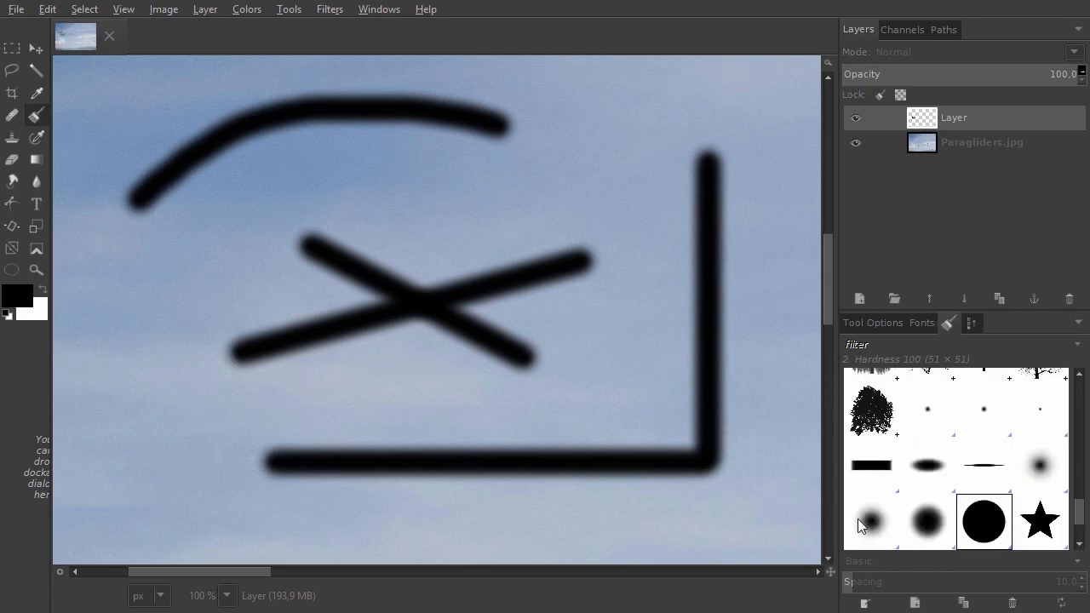
Select the bare tree brush Trees_7 and view its enlarged preview.
{"action": "scroll", "coordinate": [971, 432], "scroll_direction": "up", "scroll_amount": 1}
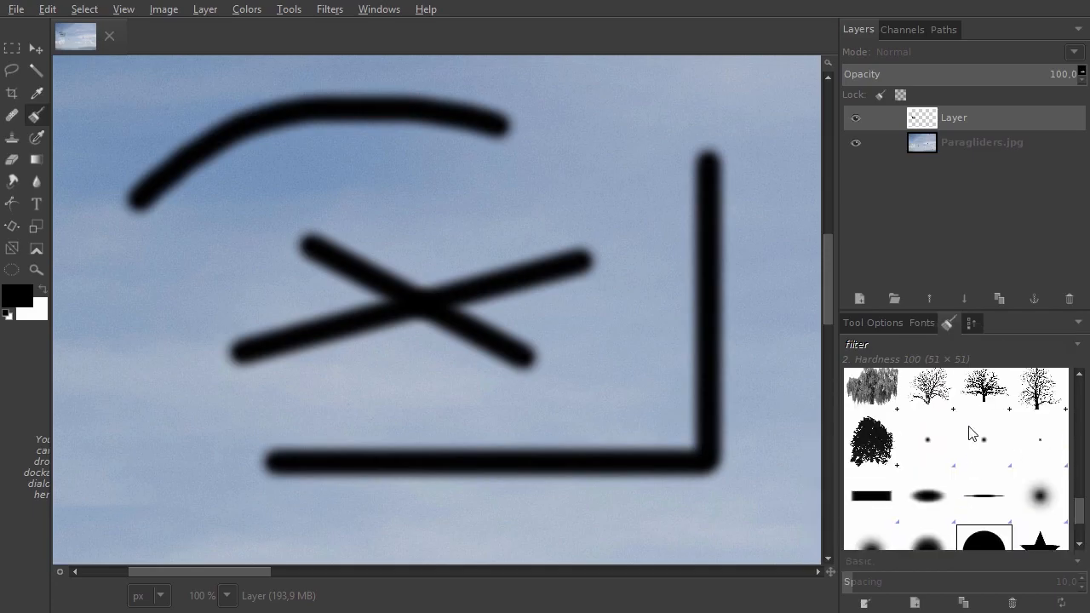
{"action": "scroll", "coordinate": [971, 433], "scroll_direction": "up", "scroll_amount": 1}
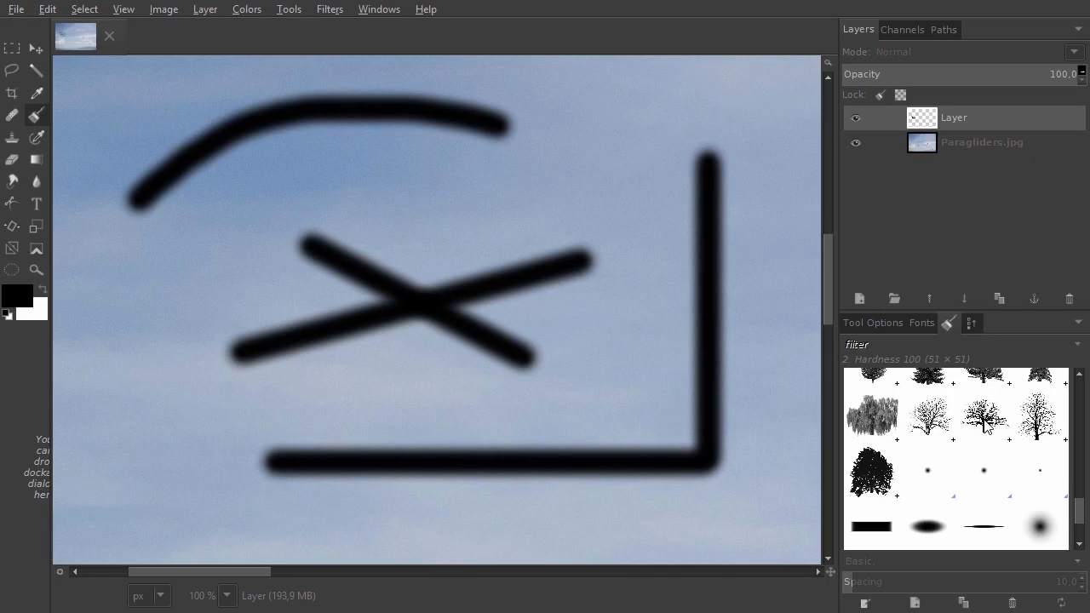
{"action": "left_click", "coordinate": [983, 426]}
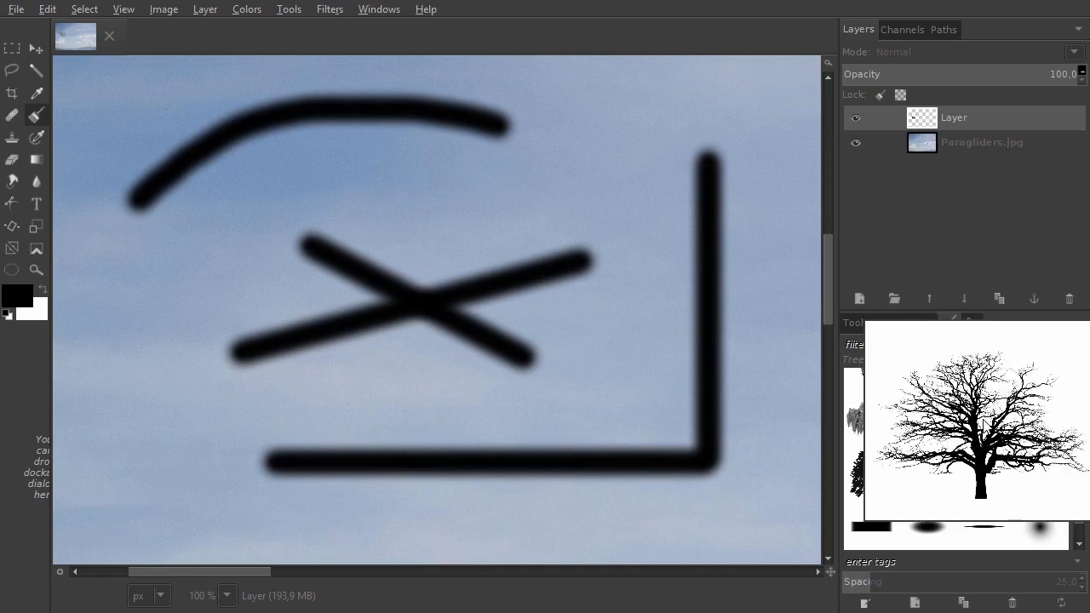
{"action": "left_click", "coordinate": [983, 423]}
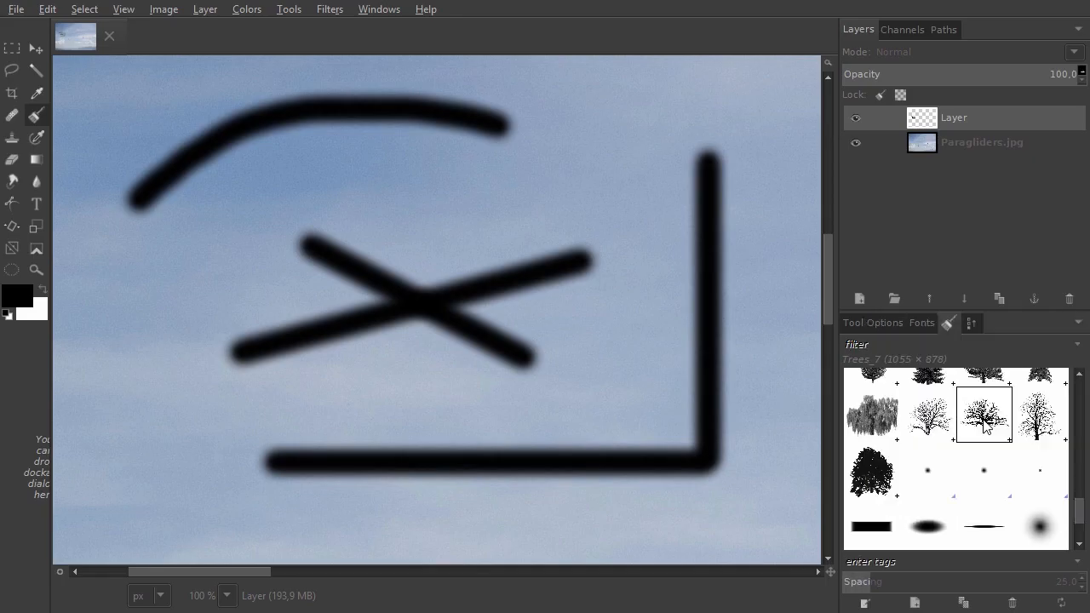
{"action": "scroll", "coordinate": [983, 423], "scroll_direction": "down", "scroll_amount": 5}
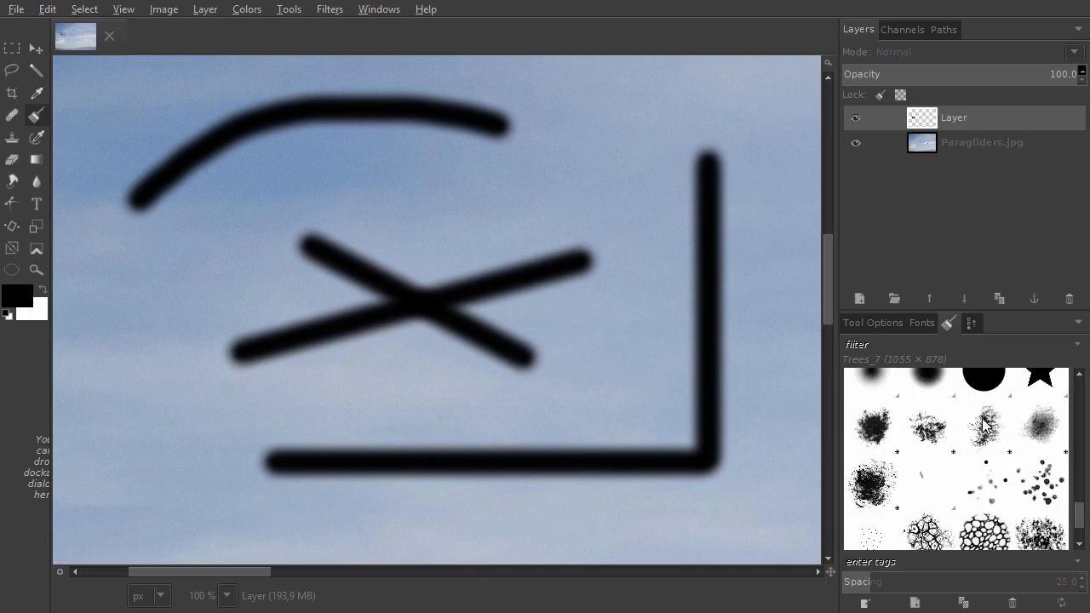
Select the Acrylic 02 brush and paint a textured stroke shaped like a 3 beside the vertical line.
{"action": "left_click", "coordinate": [928, 427]}
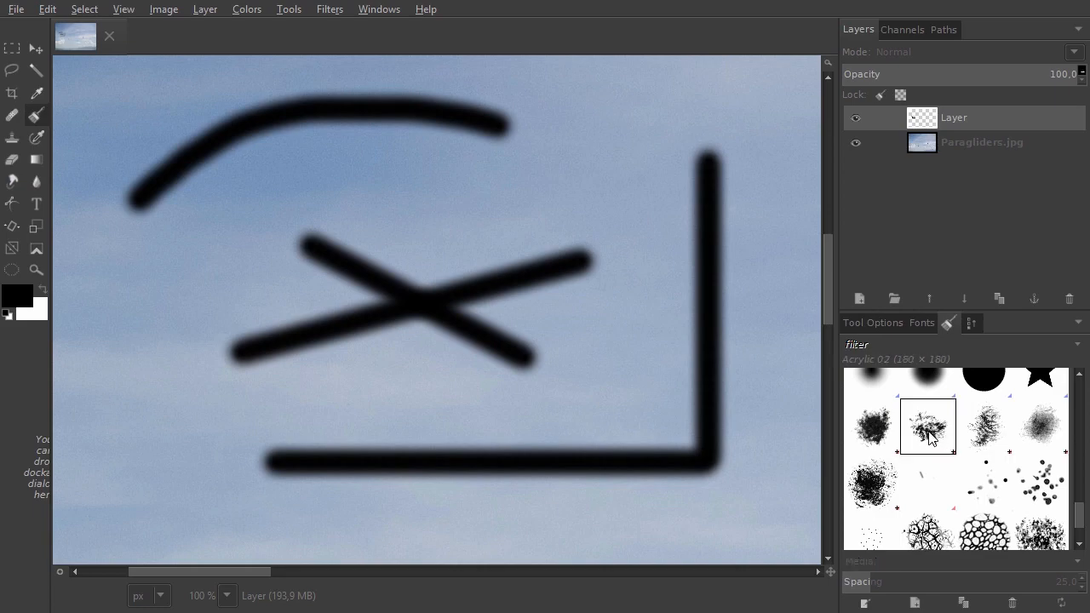
{"action": "mouse_move", "coordinate": [549, 174]}
{"action": "left_mouse_down"}
{"action": "mouse_move", "coordinate": [630, 141]}
{"action": "mouse_move", "coordinate": [648, 165]}
{"action": "mouse_move", "coordinate": [613, 199]}
{"action": "mouse_move", "coordinate": [665, 292]}
{"action": "mouse_move", "coordinate": [640, 325]}
{"action": "left_mouse_up"}
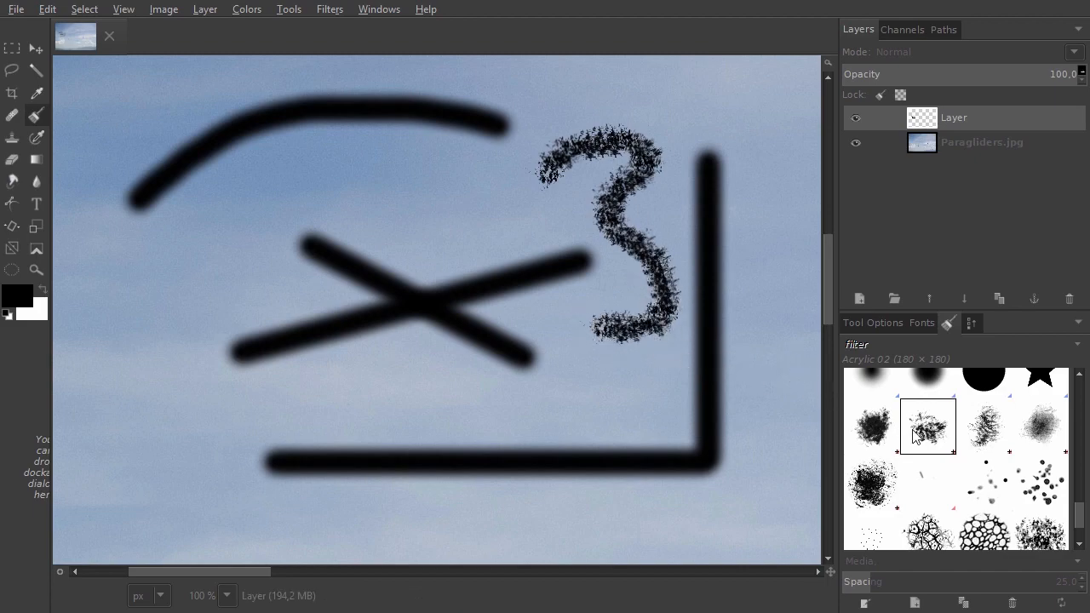
Open the brush "2. Hardness 075" in the Brush Editor, and create a new brush with a radius of about 65.3.
{"action": "scroll", "coordinate": [926, 438], "scroll_direction": "up", "scroll_amount": 2}
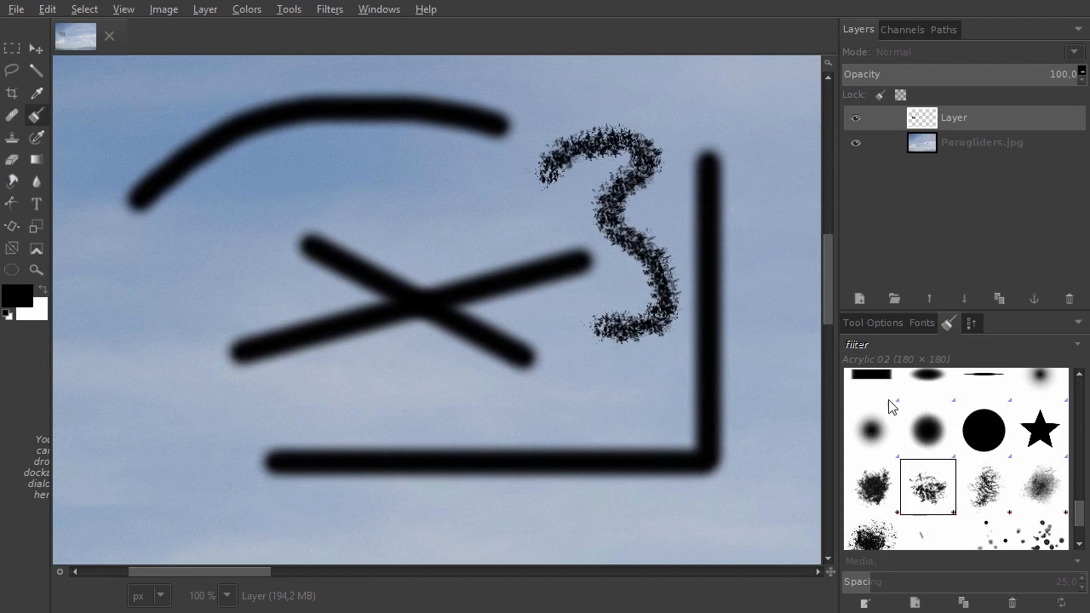
{"action": "double_click", "coordinate": [931, 434]}
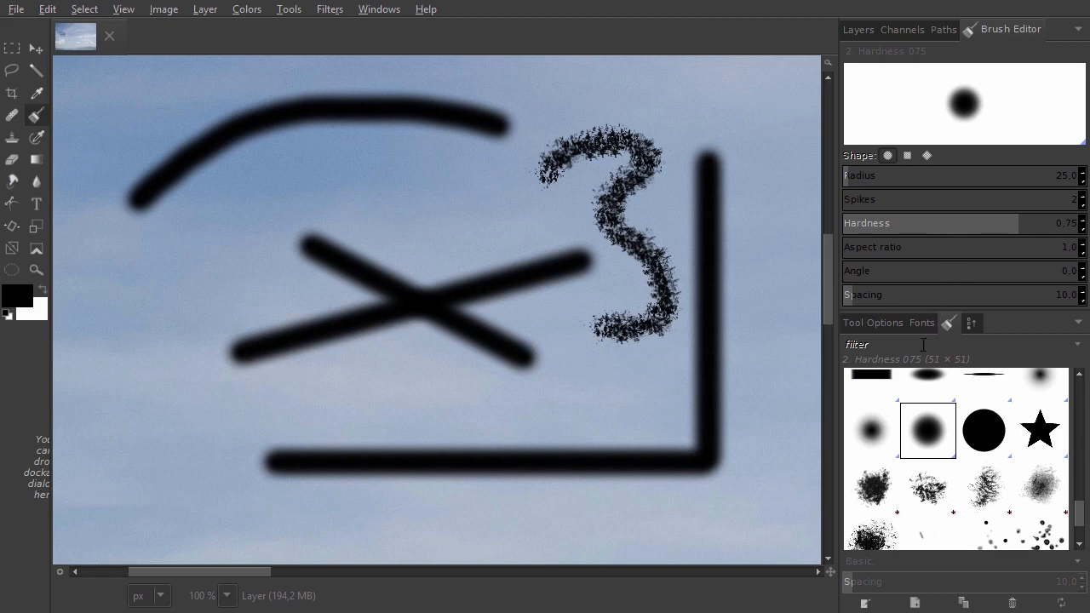
{"action": "left_click", "coordinate": [916, 603]}
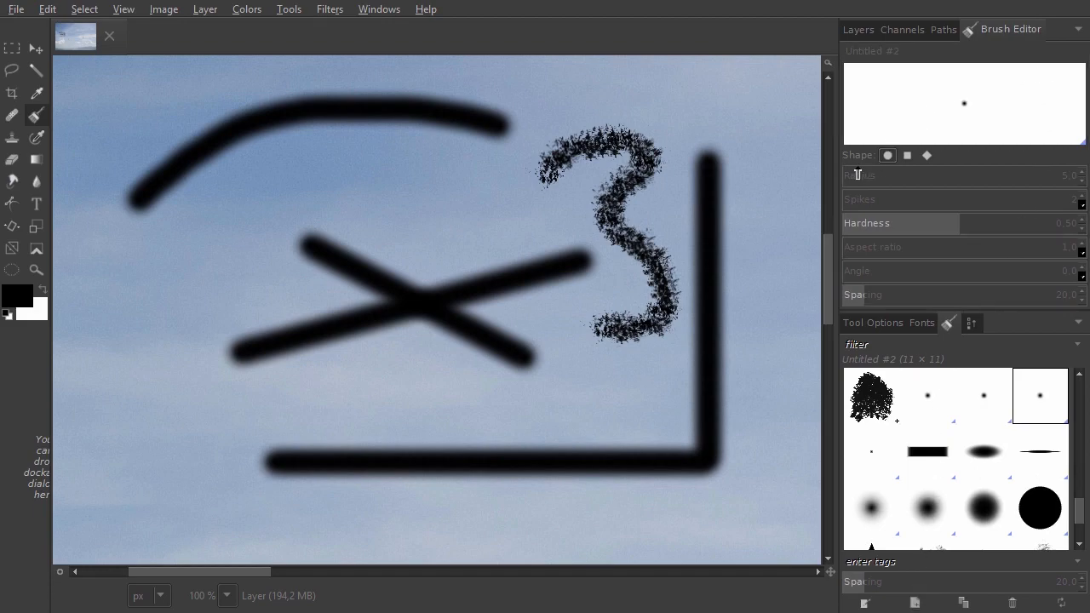
{"action": "mouse_move", "coordinate": [856, 175]}
{"action": "left_mouse_down"}
{"action": "mouse_move", "coordinate": [931, 177]}
{"action": "mouse_move", "coordinate": [847, 179]}
{"action": "mouse_move", "coordinate": [857, 179]}
{"action": "left_mouse_up"}
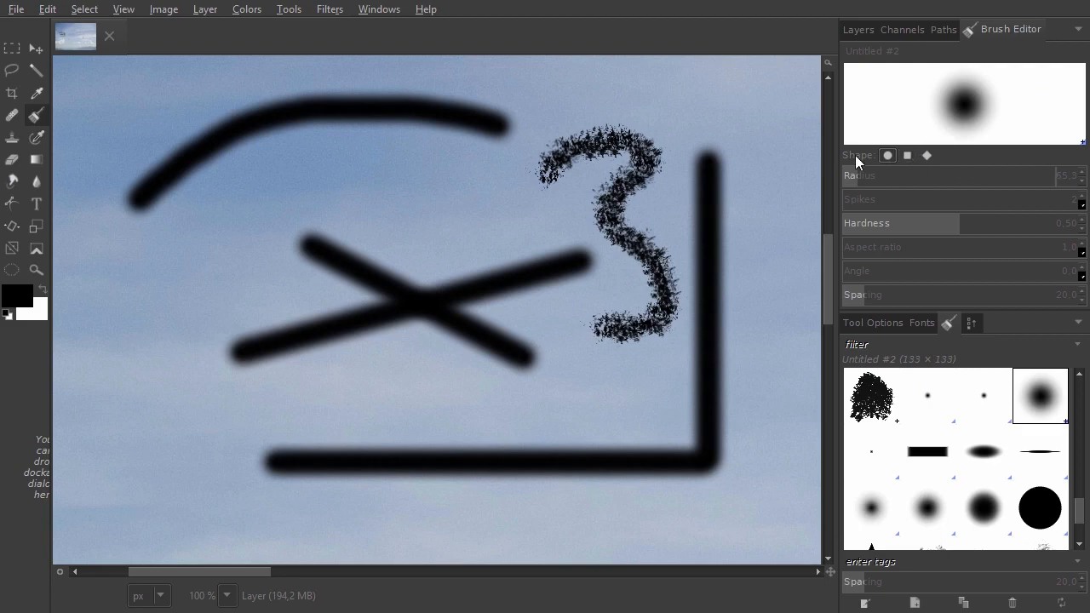
Shape the new brush into a sharp star: diamond shape, hardness 1.00, 10 spikes and an aspect ratio of about 6.2.
{"action": "left_click", "coordinate": [925, 154]}
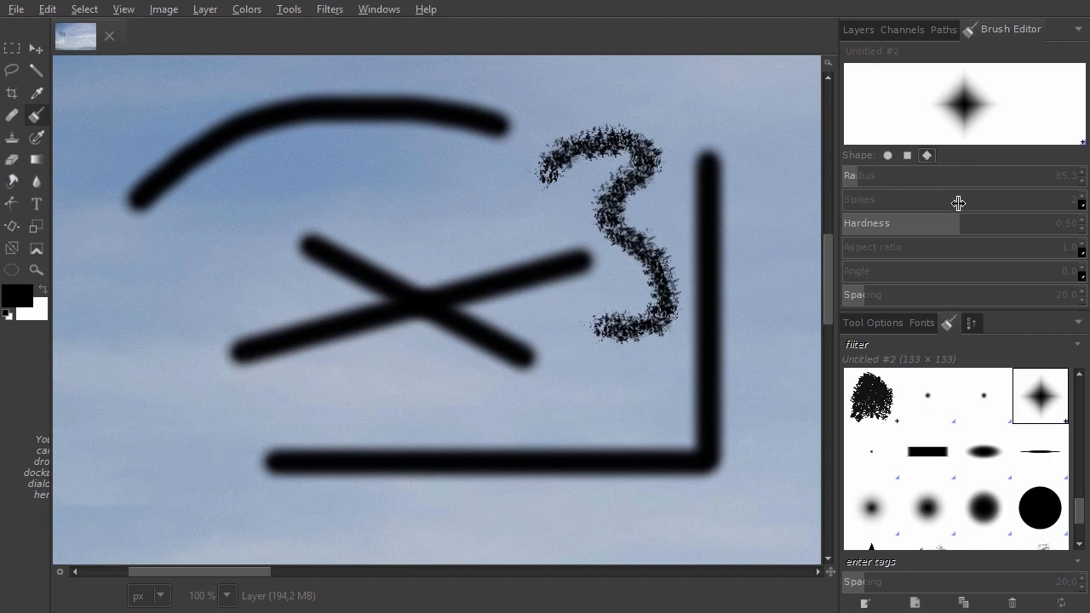
{"action": "left_click_drag", "start_coordinate": [959, 223], "coordinate": [1086, 223]}
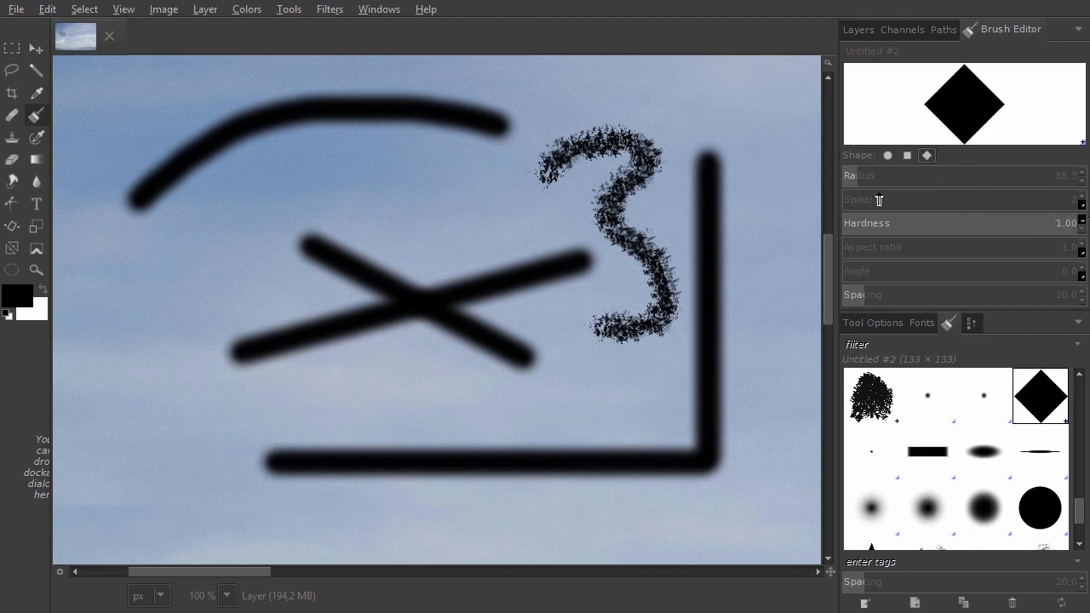
{"action": "scroll", "coordinate": [856, 201], "scroll_direction": "up", "scroll_amount": 2}
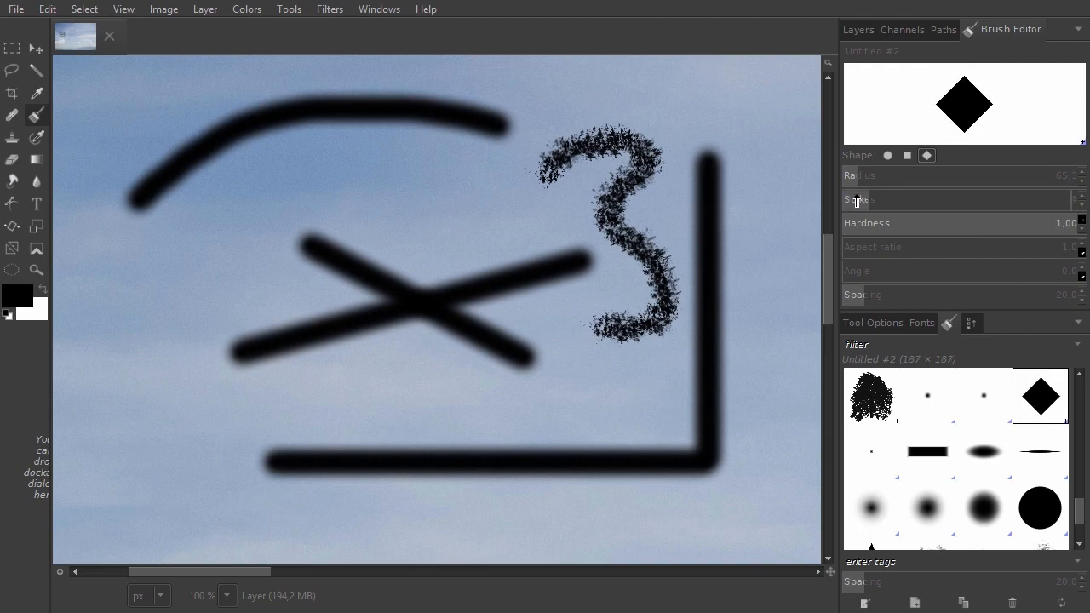
{"action": "scroll", "coordinate": [856, 201], "scroll_direction": "up", "scroll_amount": 1}
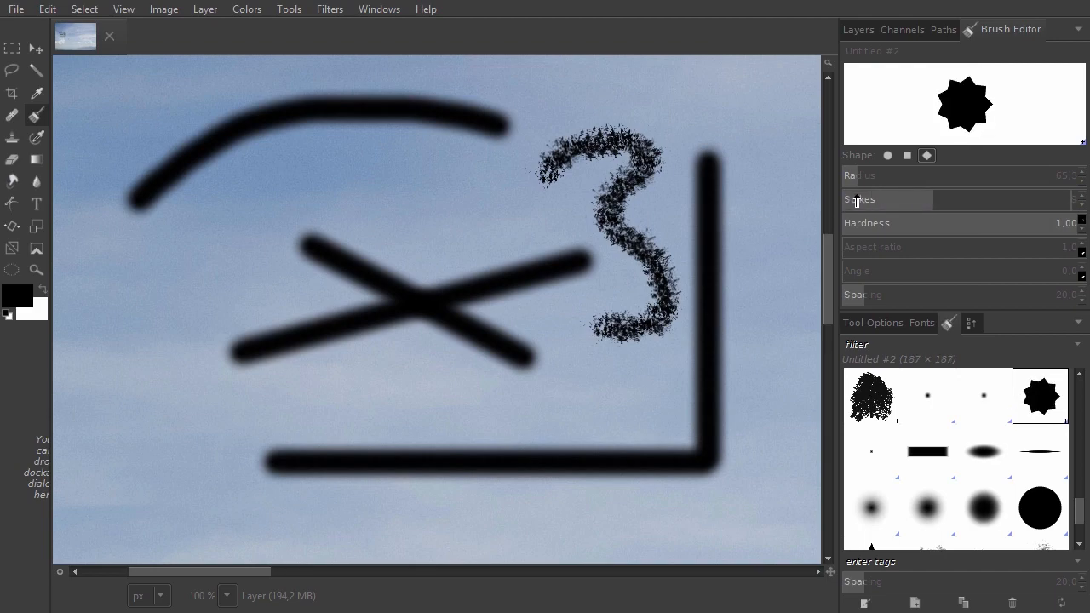
{"action": "scroll", "coordinate": [856, 201], "scroll_direction": "up", "scroll_amount": 2}
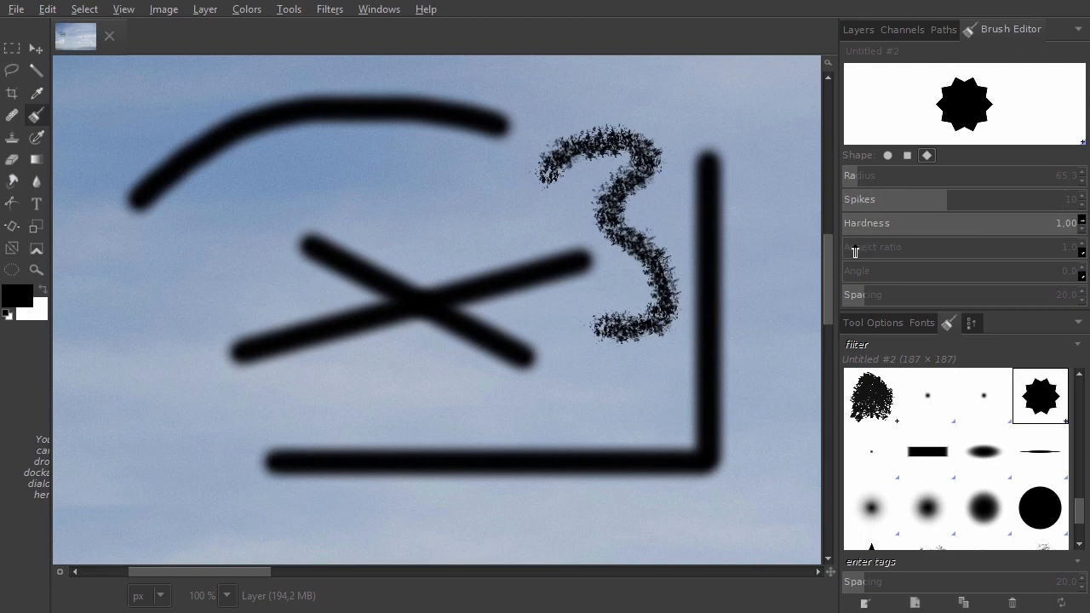
{"action": "scroll", "coordinate": [854, 250], "scroll_direction": "up", "scroll_amount": 1}
{"action": "left_click_drag", "start_coordinate": [855, 250], "coordinate": [907, 250]}
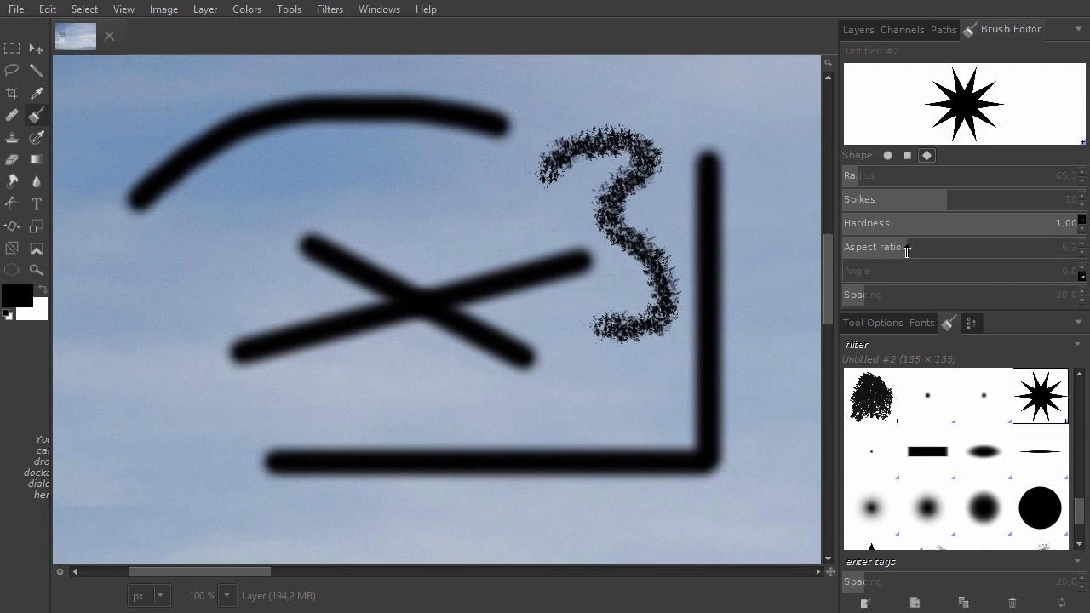
Try the circle and square shapes on the spiked brush and return it to the diamond shape.
{"action": "left_click", "coordinate": [886, 155]}
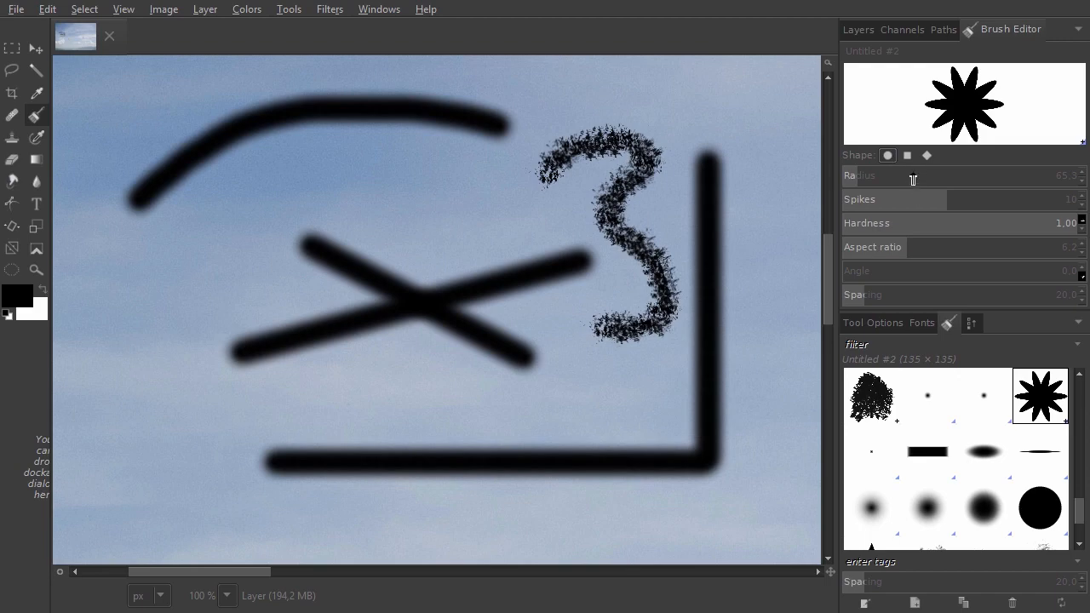
{"action": "left_click", "coordinate": [908, 156]}
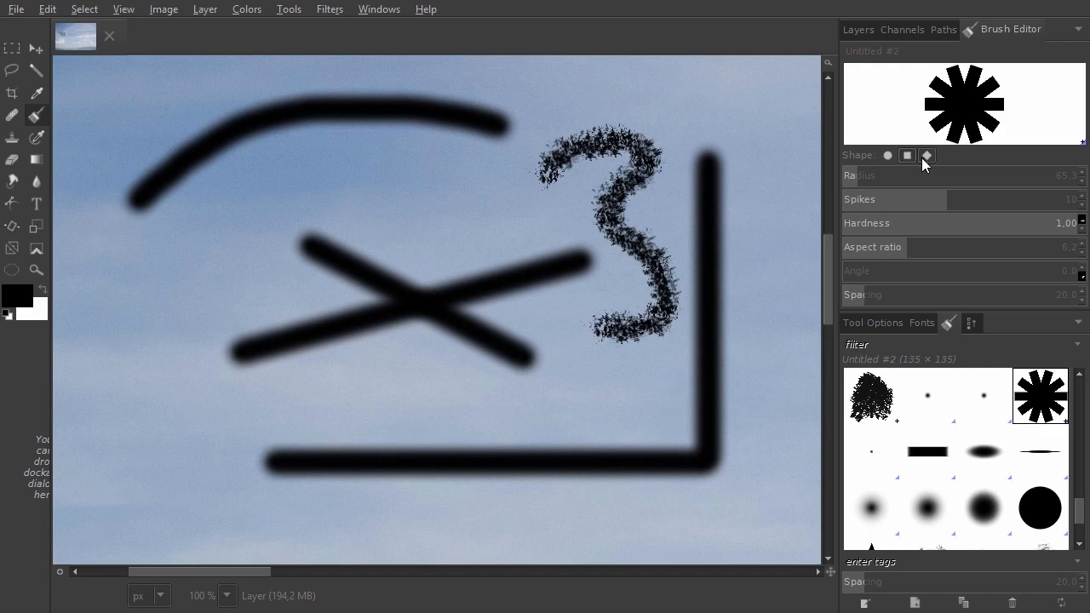
{"action": "left_click", "coordinate": [928, 155]}
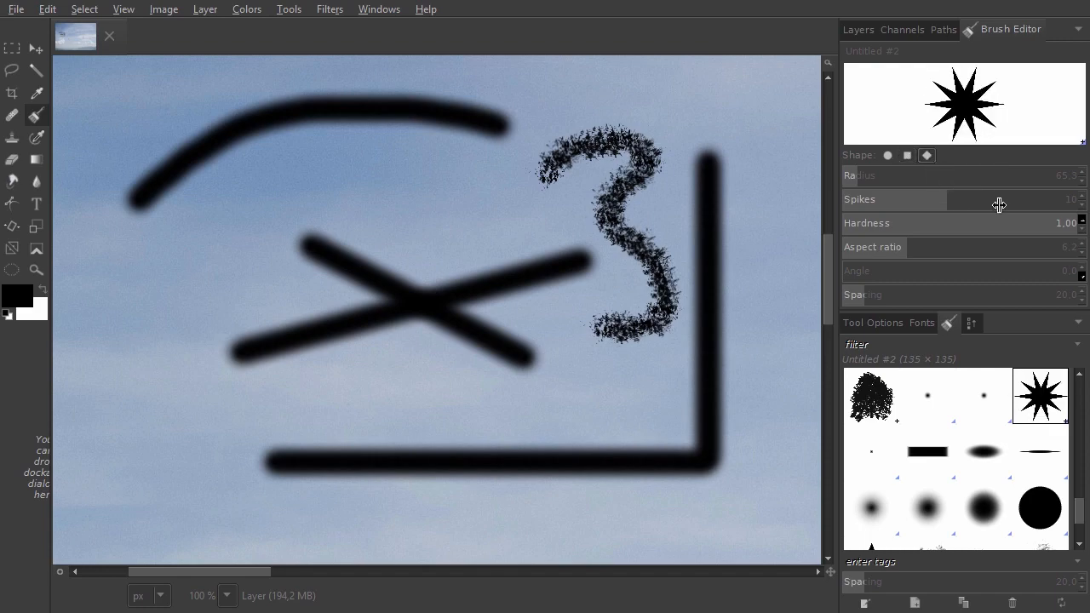
Soften the star brush to hardness 0.28 and stamp one white star at brush size 360 below the arc's lower end.
{"action": "left_click_drag", "start_coordinate": [1069, 222], "coordinate": [907, 219]}
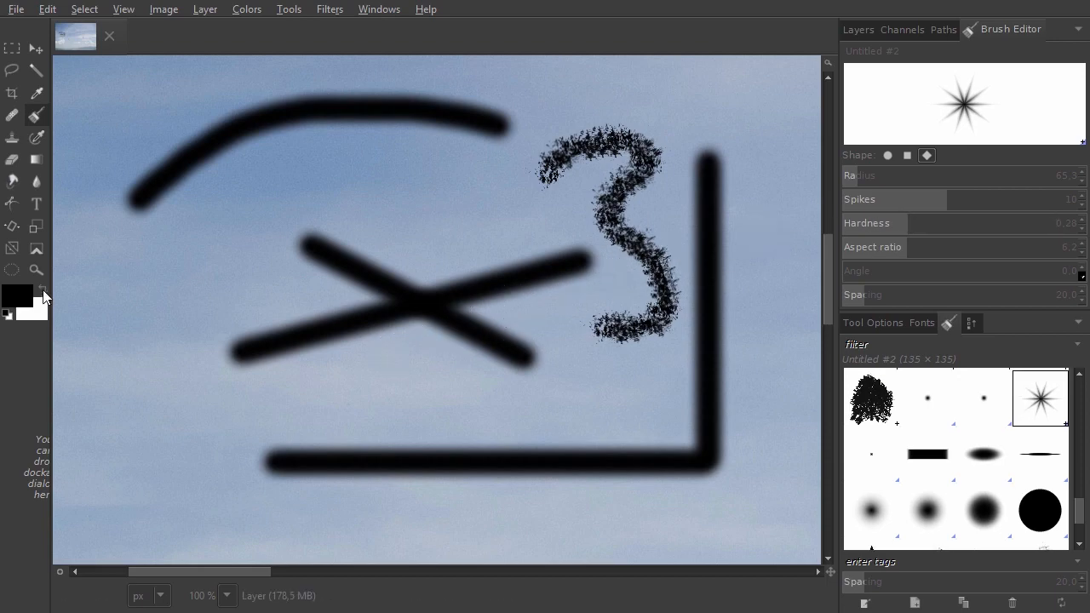
{"action": "left_click", "coordinate": [44, 293]}
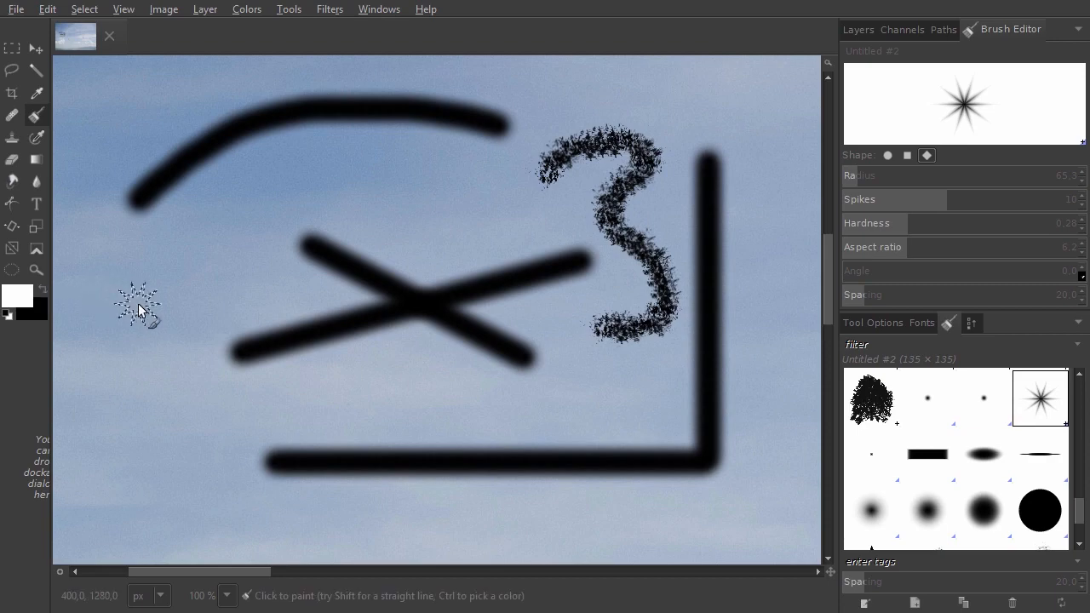
{"action": "scroll", "coordinate": [141, 311], "scroll_direction": "up", "scroll_amount": 20}
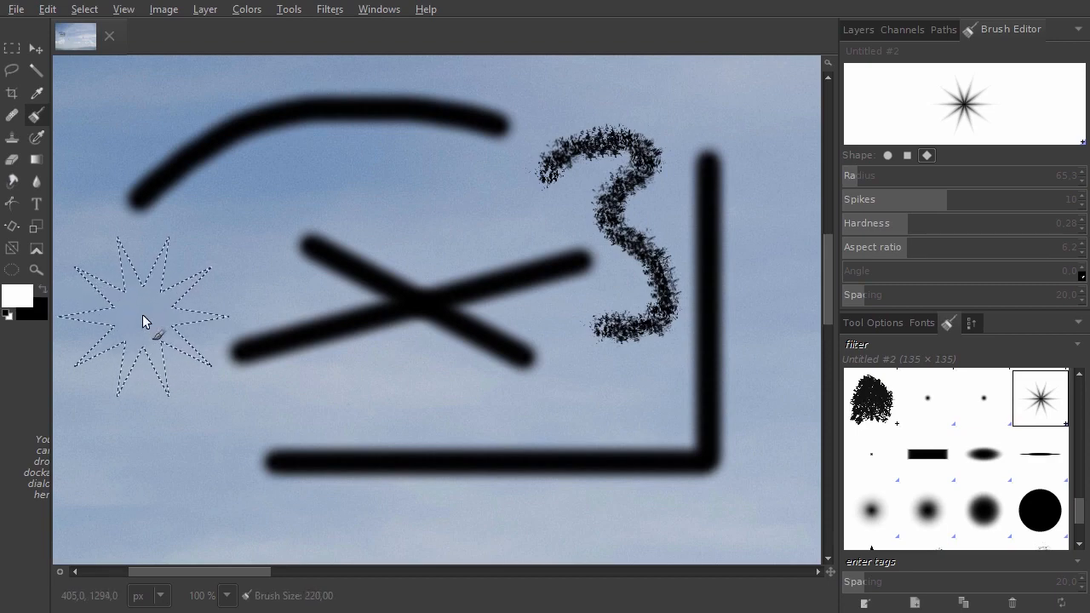
{"action": "scroll", "coordinate": [153, 317], "scroll_direction": "up", "scroll_amount": 9}
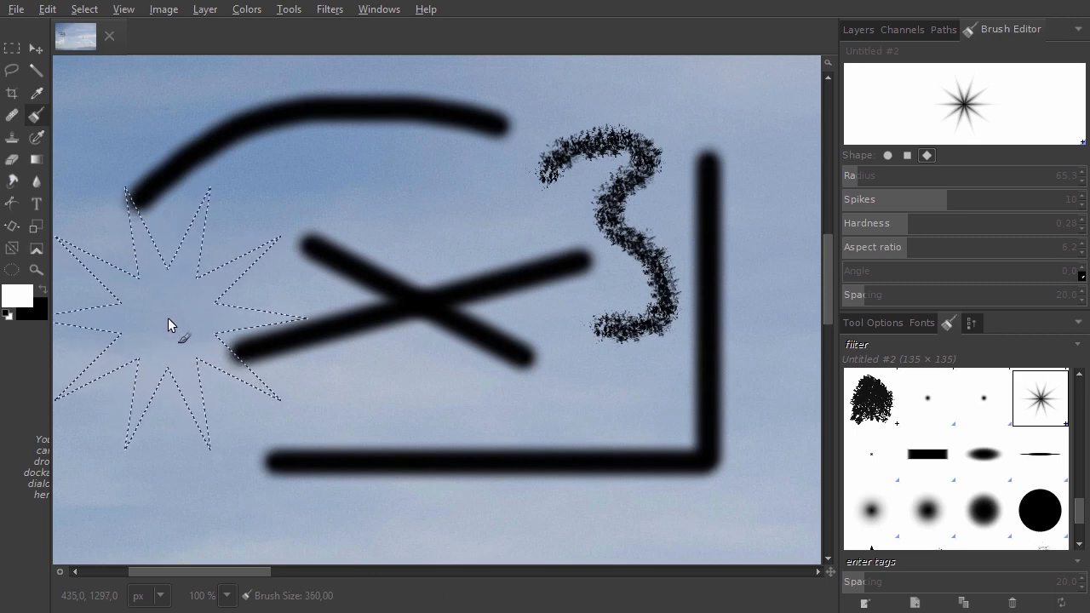
{"action": "left_click", "coordinate": [167, 317]}
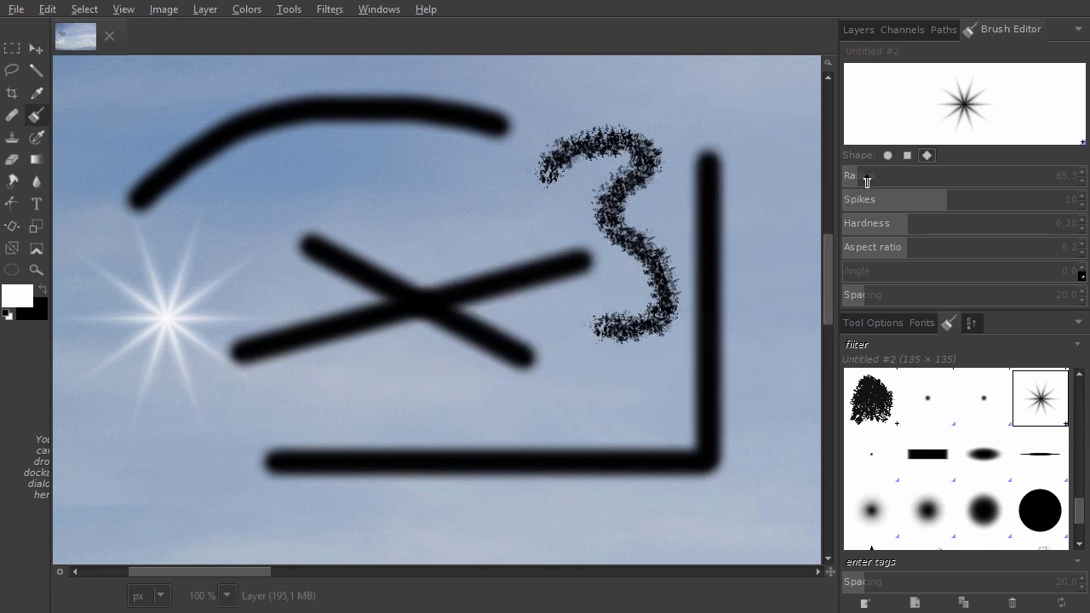
Turn the brush into a hard ellipse with the circle shape, 2 spikes, hardness 1.00 and an aspect ratio of about 3.4.
{"action": "left_click", "coordinate": [887, 157]}
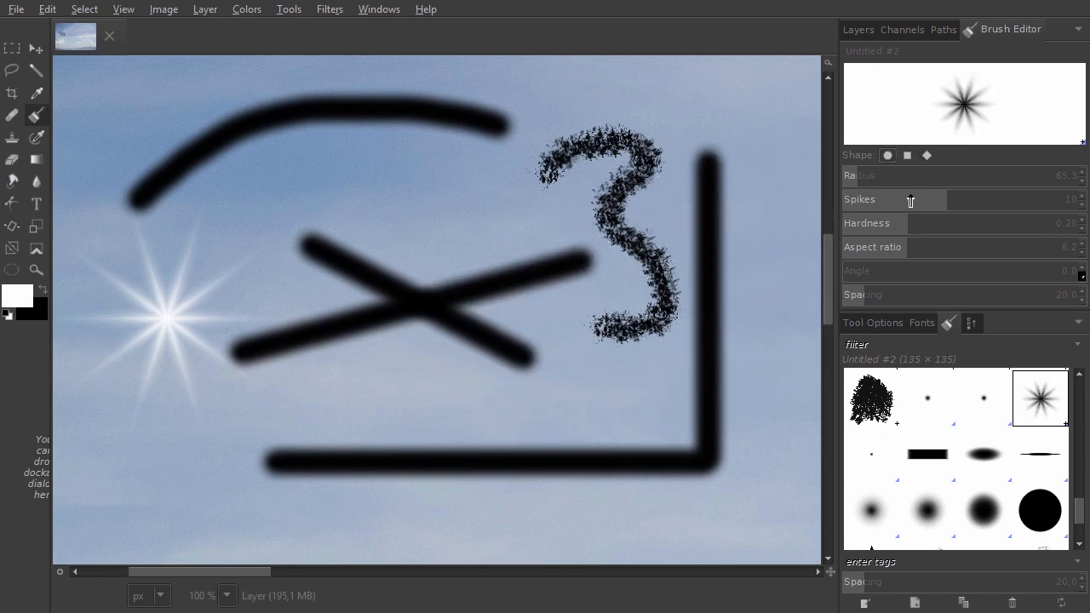
{"action": "left_click_drag", "start_coordinate": [946, 199], "coordinate": [836, 206]}
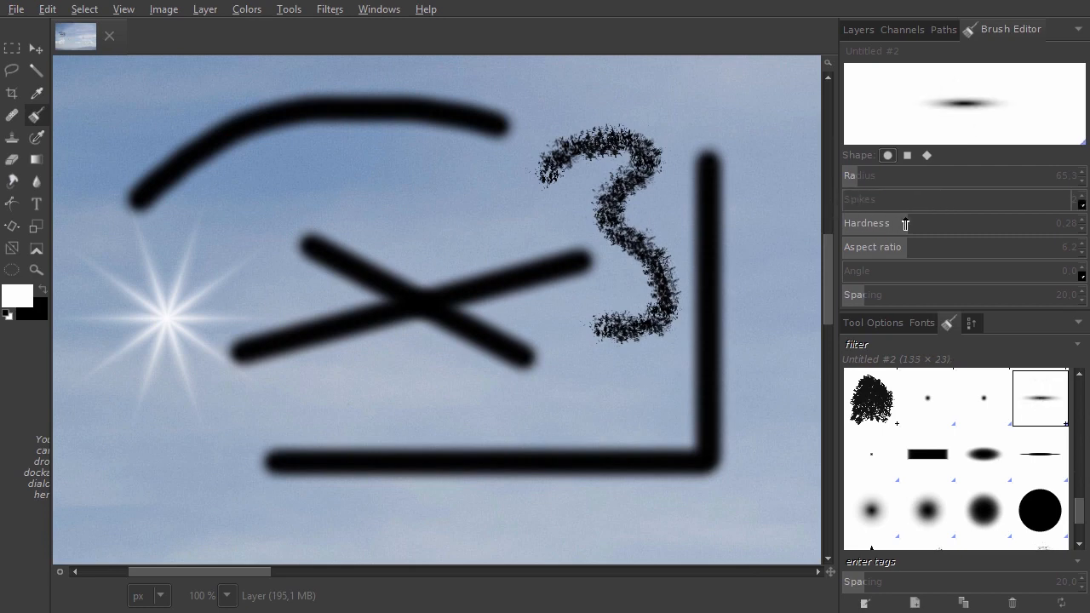
{"action": "left_click_drag", "start_coordinate": [905, 223], "coordinate": [1087, 228]}
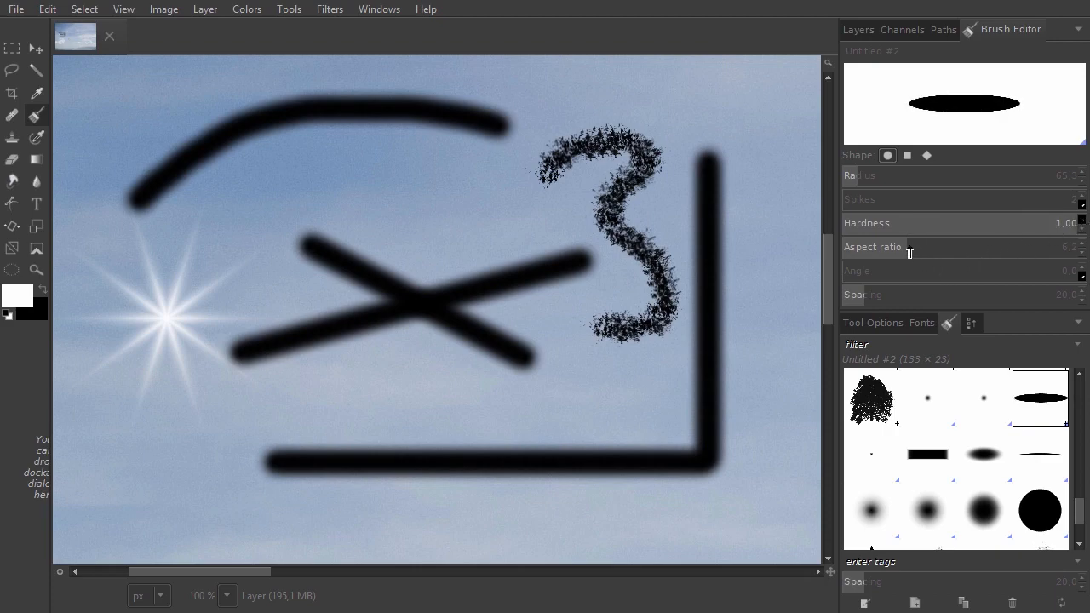
{"action": "mouse_move", "coordinate": [904, 243]}
{"action": "left_mouse_down"}
{"action": "mouse_move", "coordinate": [842, 247]}
{"action": "mouse_move", "coordinate": [899, 246]}
{"action": "mouse_move", "coordinate": [872, 243]}
{"action": "mouse_move", "coordinate": [866, 270]}
{"action": "mouse_move", "coordinate": [988, 277]}
{"action": "mouse_move", "coordinate": [830, 269]}
{"action": "left_mouse_up"}
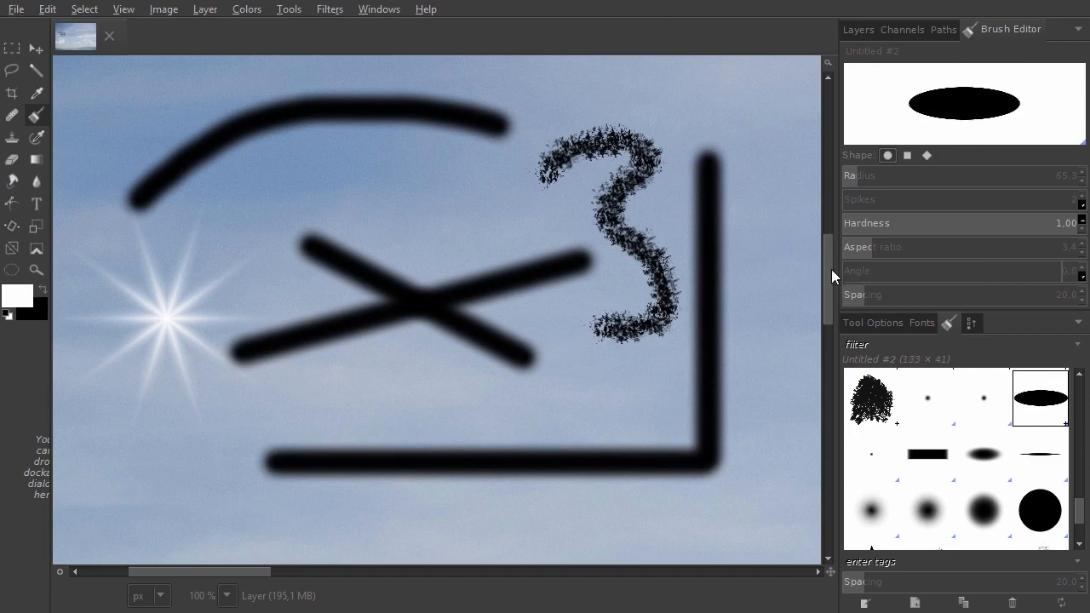
Make the brush a full circle with aspect ratio 1.0 and set its spacing to 100.
{"action": "left_click", "coordinate": [861, 321]}
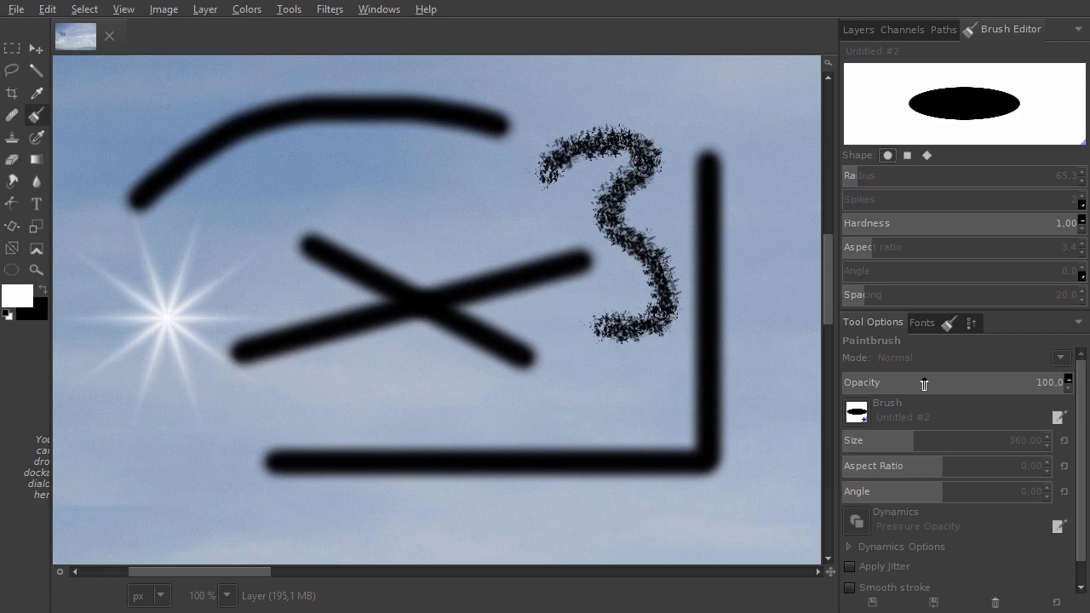
{"action": "left_click", "coordinate": [947, 322]}
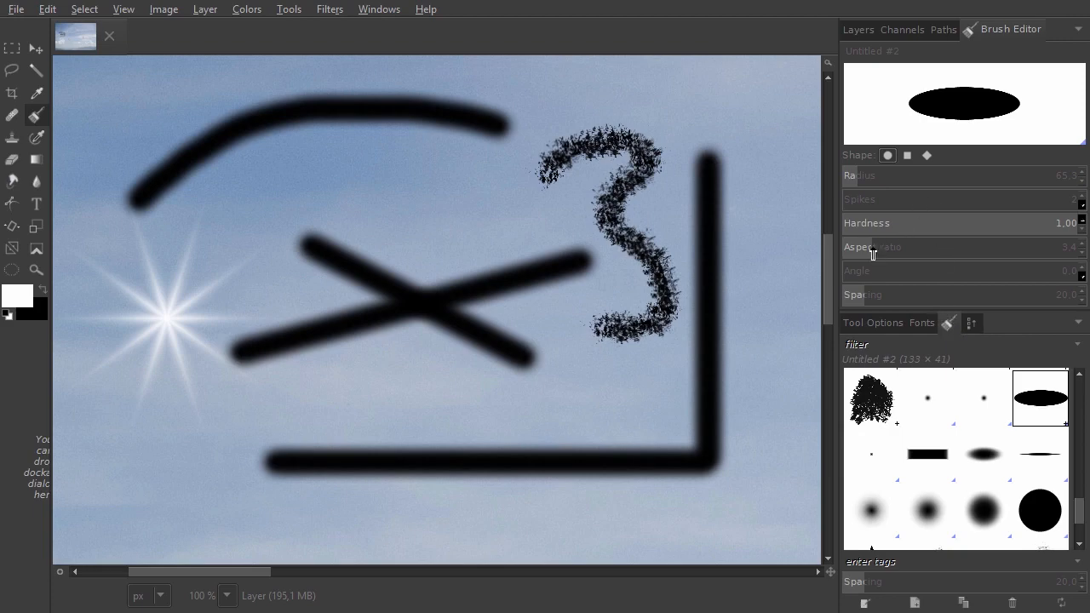
{"action": "mouse_move", "coordinate": [872, 250]}
{"action": "left_mouse_down"}
{"action": "mouse_move", "coordinate": [833, 247]}
{"action": "mouse_move", "coordinate": [844, 257]}
{"action": "left_mouse_up"}
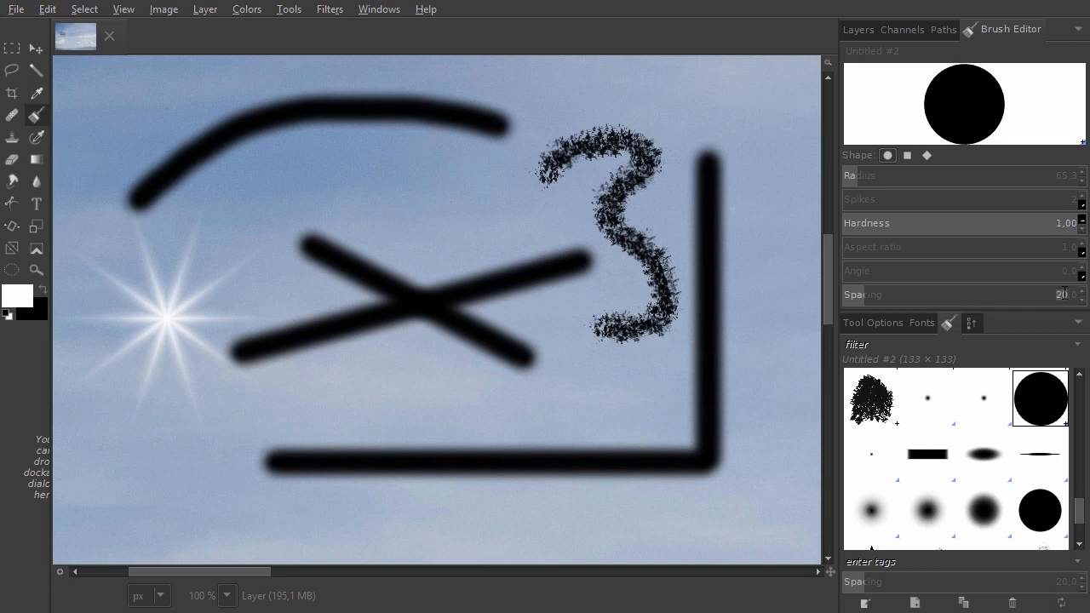
{"action": "type", "text": "100"}
{"action": "key", "text": "Return"}
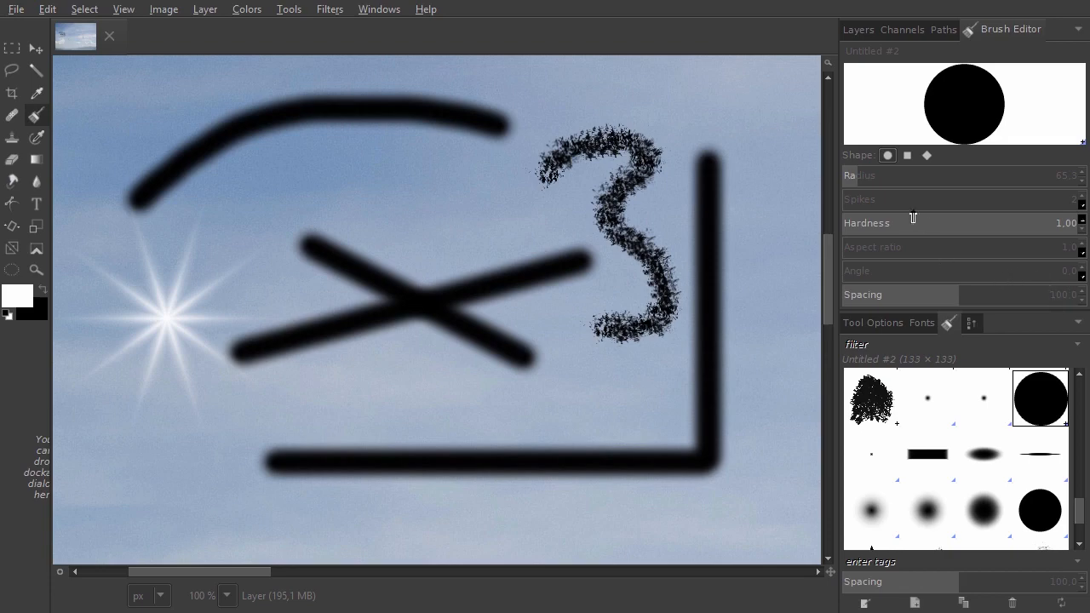
Clear everything painted on the upper layer and paint an open loop of separate white dots on it at brush size 60.
{"action": "left_click", "coordinate": [858, 33]}
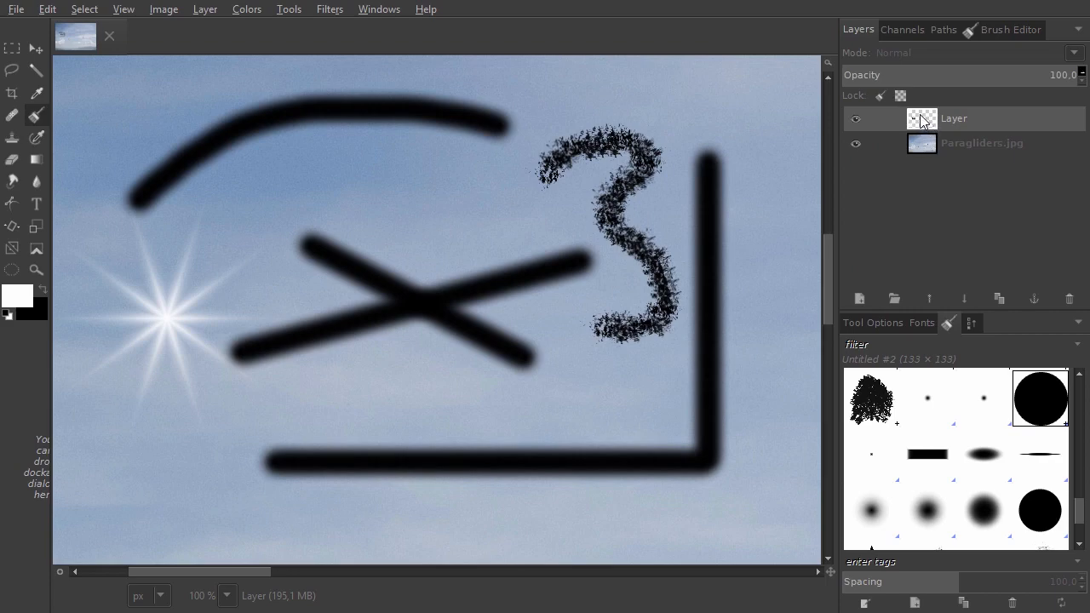
{"action": "key", "text": "Delete"}
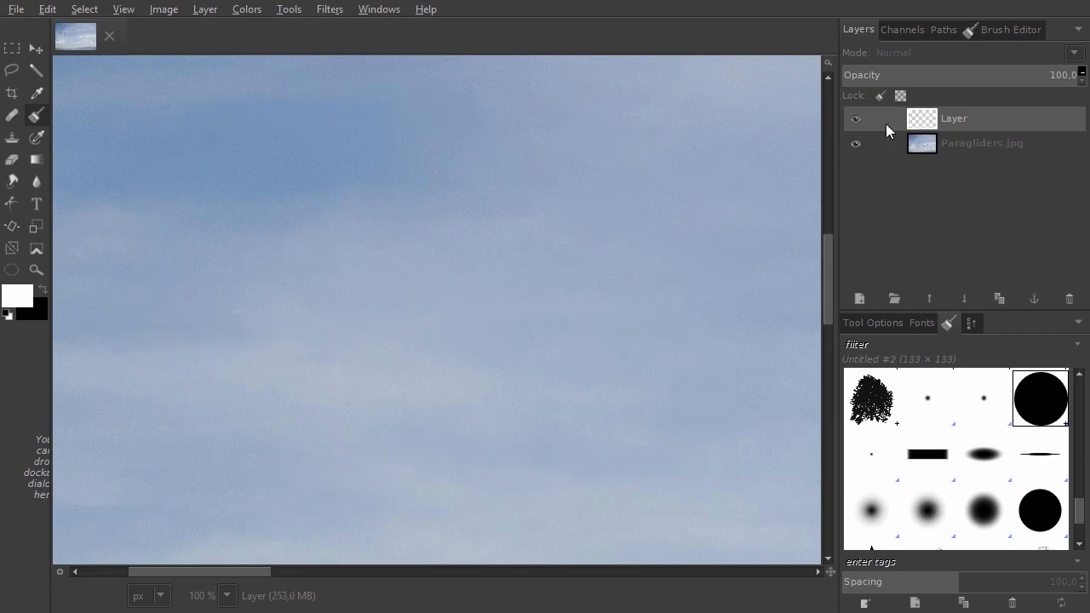
{"action": "key", "text": "bracketleft"}
{"action": "key", "text": "bracketleft"}
{"action": "key", "text": "bracketleft"}
{"action": "key", "text": "bracketleft"}
{"action": "key", "text": "bracketleft"}
{"action": "key", "text": "bracketleft"}
{"action": "key", "text": "bracketleft"}
{"action": "key", "text": "bracketleft"}
{"action": "key", "text": "bracketleft"}
{"action": "key", "text": "bracketleft"}
{"action": "key", "text": "bracketleft"}
{"action": "key", "text": "bracketleft"}
{"action": "key", "text": "bracketleft"}
{"action": "key", "text": "bracketleft"}
{"action": "key", "text": "bracketleft"}
{"action": "key", "text": "bracketleft"}
{"action": "key", "text": "bracketleft"}
{"action": "key", "text": "bracketleft"}
{"action": "key", "text": "bracketleft"}
{"action": "key", "text": "bracketleft"}
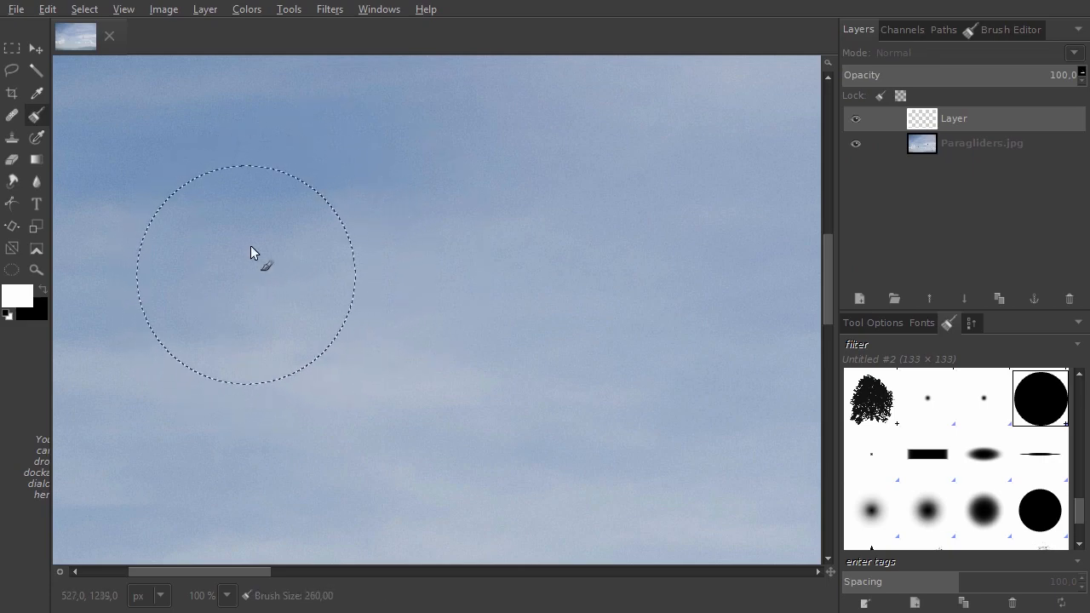
{"action": "key", "text": "bracketleft"}
{"action": "key", "text": "bracketleft"}
{"action": "key", "text": "bracketleft"}
{"action": "key", "text": "bracketleft"}
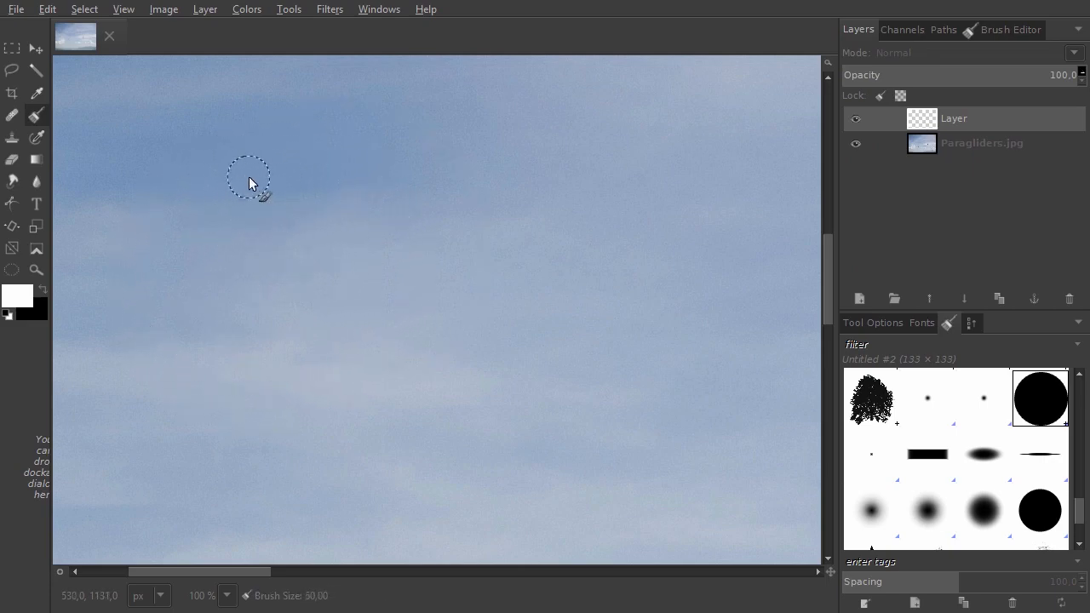
{"action": "key", "text": "bracketright"}
{"action": "mouse_move", "coordinate": [239, 179]}
{"action": "left_mouse_down"}
{"action": "mouse_move", "coordinate": [489, 154]}
{"action": "mouse_move", "coordinate": [581, 315]}
{"action": "mouse_move", "coordinate": [403, 460]}
{"action": "mouse_move", "coordinate": [218, 373]}
{"action": "mouse_move", "coordinate": [203, 296]}
{"action": "mouse_move", "coordinate": [241, 331]}
{"action": "left_mouse_up"}
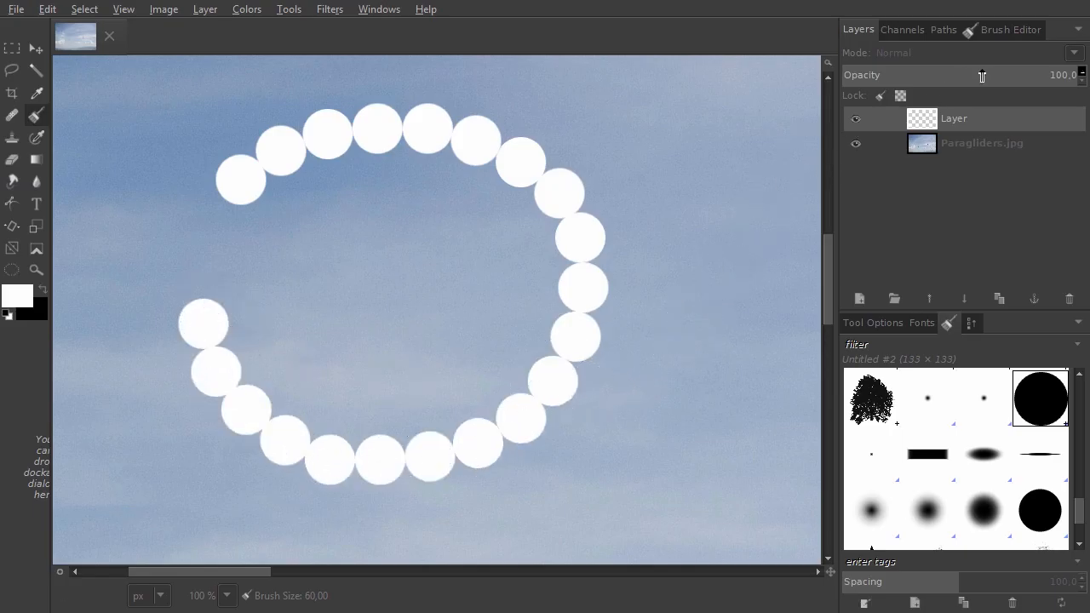
Reduce the spacing of the round brush to about 16 in the Brush Editor.
{"action": "left_click", "coordinate": [1020, 29]}
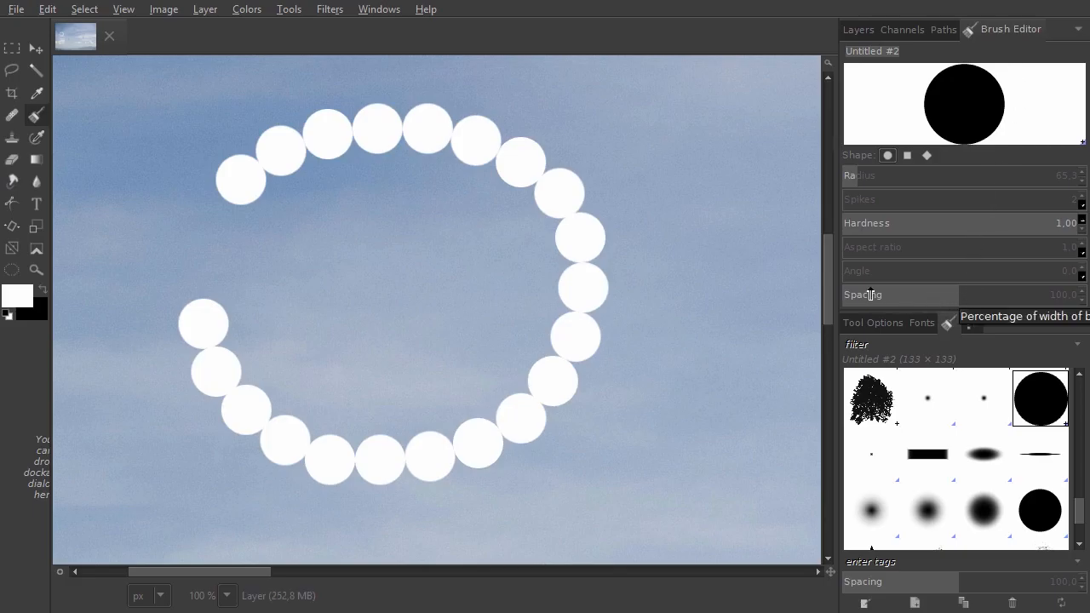
{"action": "left_click_drag", "start_coordinate": [869, 294], "coordinate": [860, 294]}
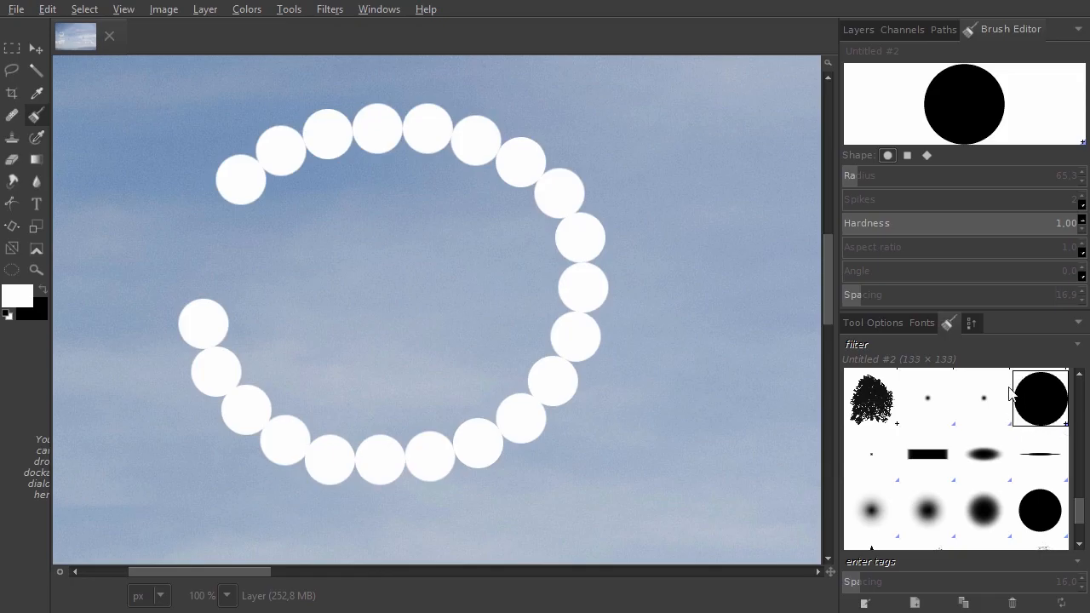
Delete the custom round brush Untitled #2 from the brush list and from disk.
{"action": "left_click", "coordinate": [1013, 603]}
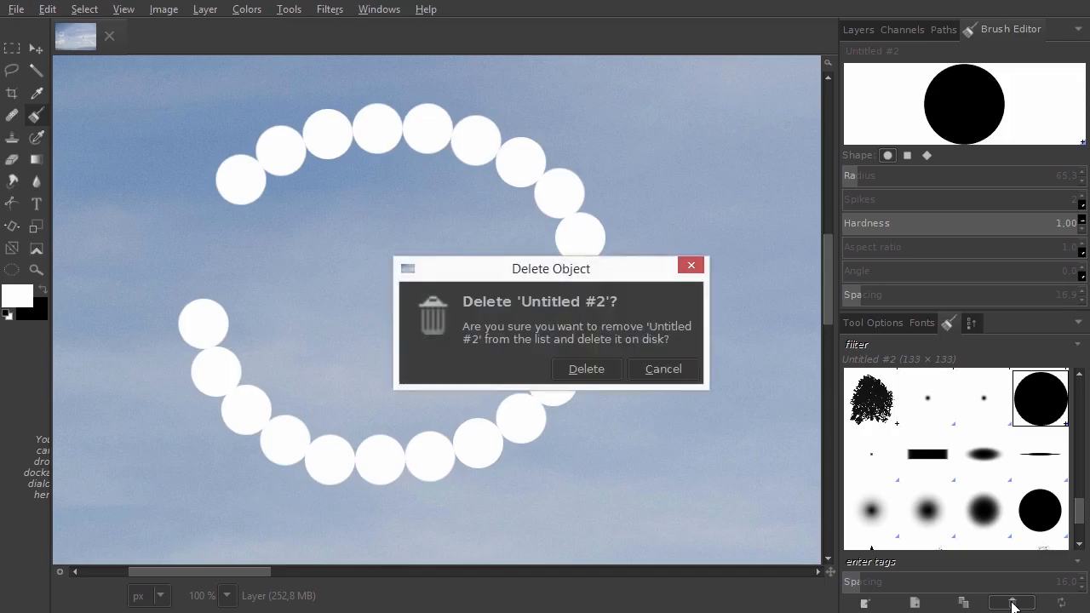
{"action": "left_click", "coordinate": [596, 370]}
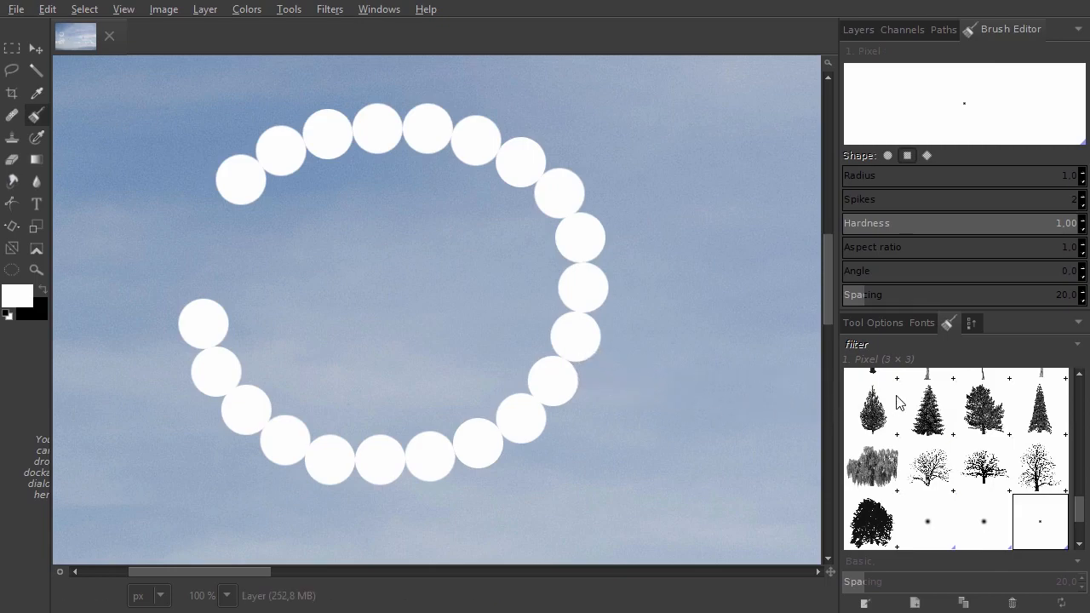
Create a new parametric brush and name it Brush 50%.
{"action": "left_click", "coordinate": [915, 603]}
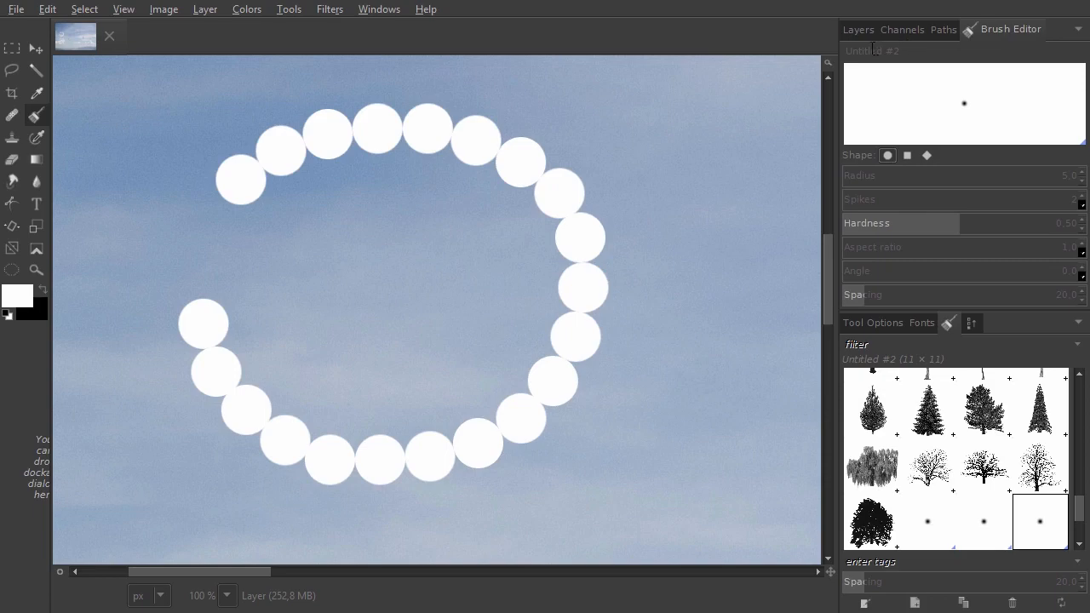
{"action": "left_click_drag", "start_coordinate": [908, 52], "coordinate": [845, 52]}
{"action": "type", "text": "Brush"}
Set up a round brush named Brush 25% with hardness 0.25 and spacing 10.
{"action": "double_click", "coordinate": [898, 50]}
{"action": "left_click", "coordinate": [894, 51]}
{"action": "type", "text": "25"}
{"action": "left_click_drag", "start_coordinate": [950, 224], "coordinate": [943, 224]}
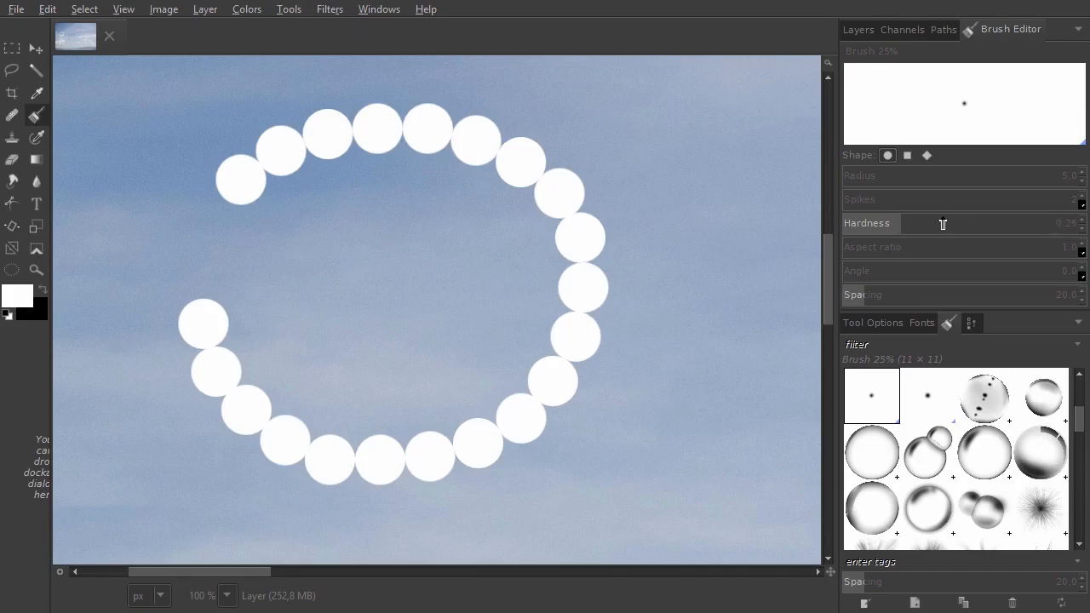
{"action": "key", "text": "Tab"}
{"action": "key", "text": "Tab"}
{"action": "key", "text": "Tab"}
{"action": "type", "text": "1"}
Create a new brush named Brush 90% with hardness 0.90 and spacing 10.
{"action": "left_click", "coordinate": [913, 603]}
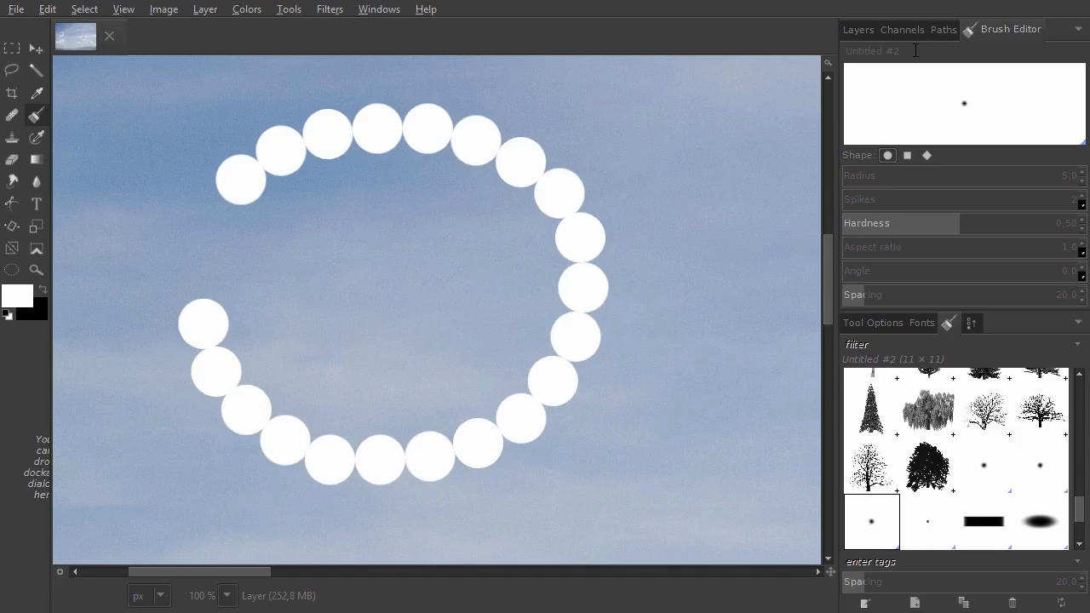
{"action": "left_click_drag", "start_coordinate": [916, 50], "coordinate": [834, 50]}
{"action": "type", "text": "Brush 90"}
{"action": "left_click", "coordinate": [1034, 224]}
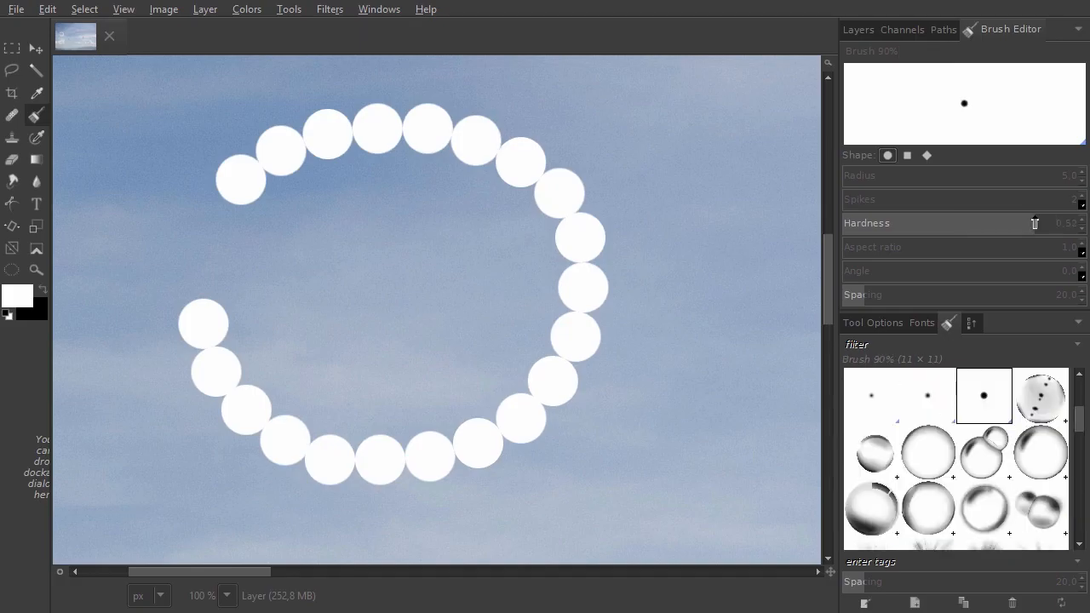
{"action": "scroll", "coordinate": [1035, 223], "scroll_direction": "up", "scroll_amount": 7}
{"action": "scroll", "coordinate": [1034, 223], "scroll_direction": "up", "scroll_amount": 2}
{"action": "key", "text": "Tab"}
{"action": "key", "text": "Tab"}
{"action": "key", "text": "Tab"}
{"action": "type", "text": "1"}
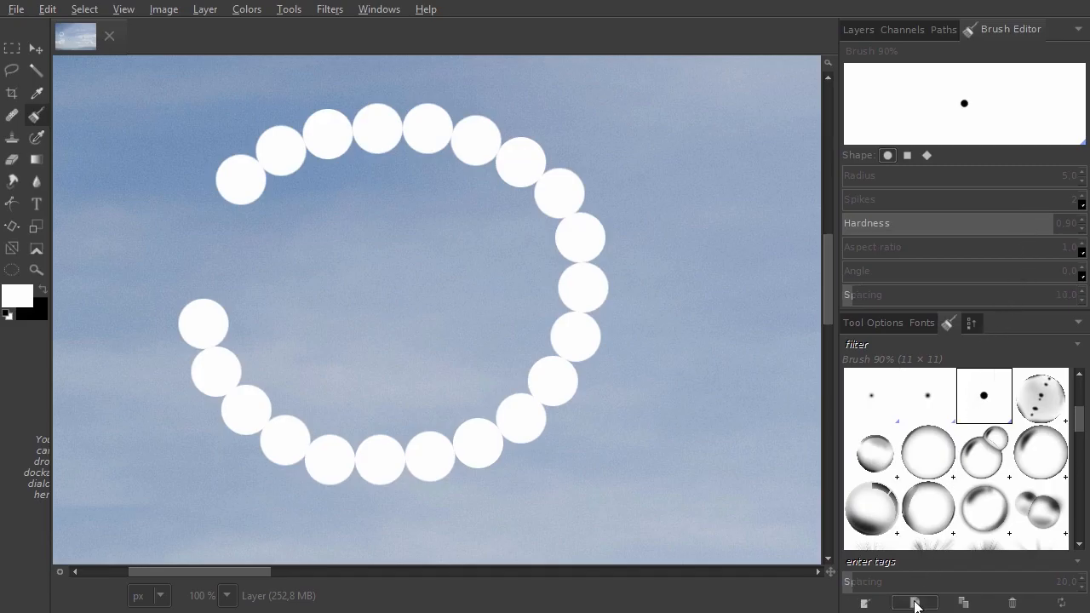
Create a new brush named Brush 0% with hardness 0.00 and spacing 10.
{"action": "left_click", "coordinate": [915, 603]}
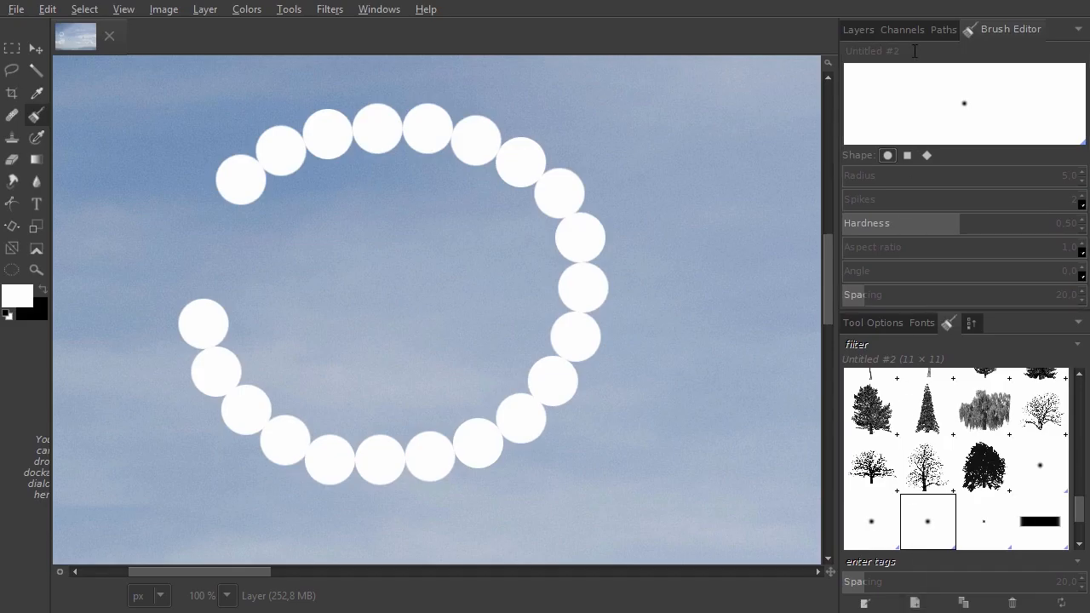
{"action": "left_click", "coordinate": [894, 51]}
{"action": "type", "text": "Brush 0%"}
{"action": "left_click_drag", "start_coordinate": [964, 223], "coordinate": [834, 218]}
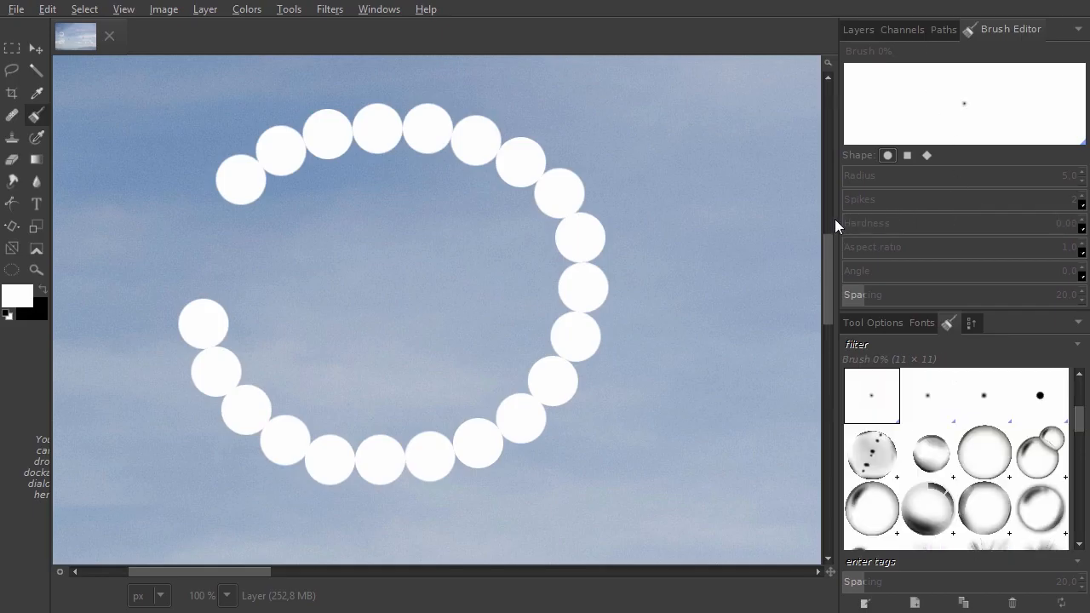
{"action": "key", "text": "Tab"}
{"action": "key", "text": "Tab"}
{"action": "key", "text": "Tab"}
{"action": "type", "text": "1"}
Create a new brush named Brush 100% with hardness 1.00 and spacing 10.
{"action": "left_click", "coordinate": [914, 603]}
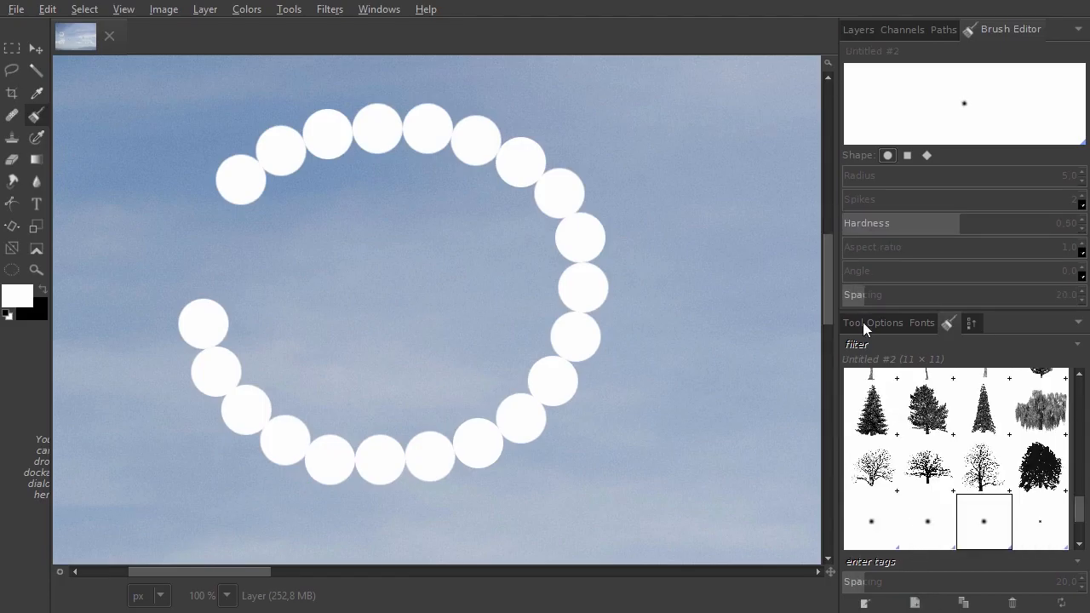
{"action": "left_click", "coordinate": [889, 51]}
{"action": "type", "text": "Brush 100"}
{"action": "left_click_drag", "start_coordinate": [959, 225], "coordinate": [1086, 223]}
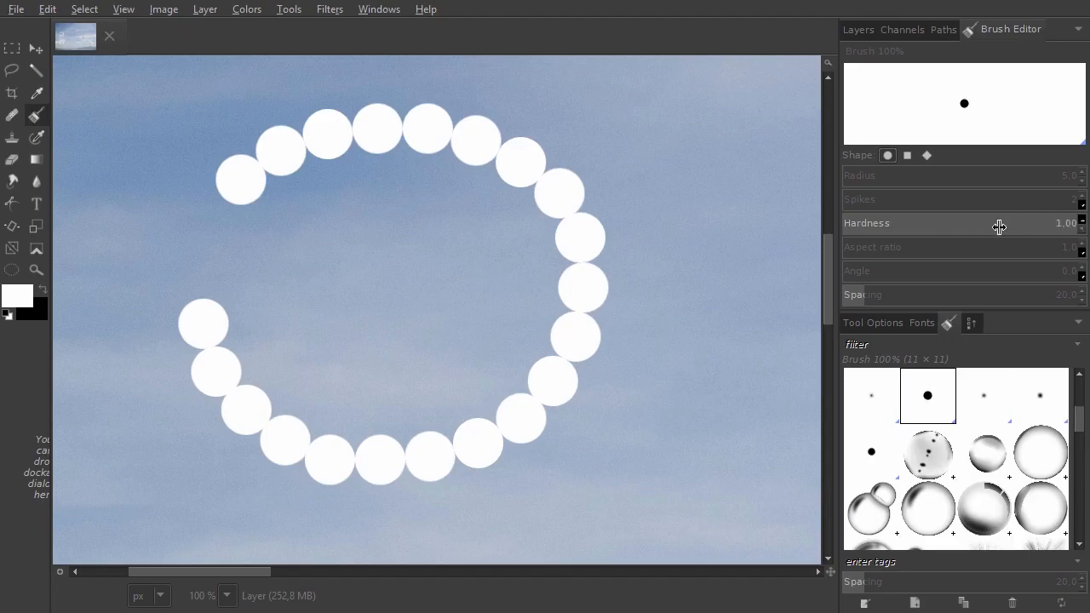
{"action": "key", "text": "Tab"}
{"action": "key", "text": "Tab"}
{"action": "key", "text": "Tab"}
{"action": "key", "text": "BackSpace"}
Go through the new round brushes of different hardness one by one and leave Brush 0% selected.
{"action": "left_click", "coordinate": [930, 400]}
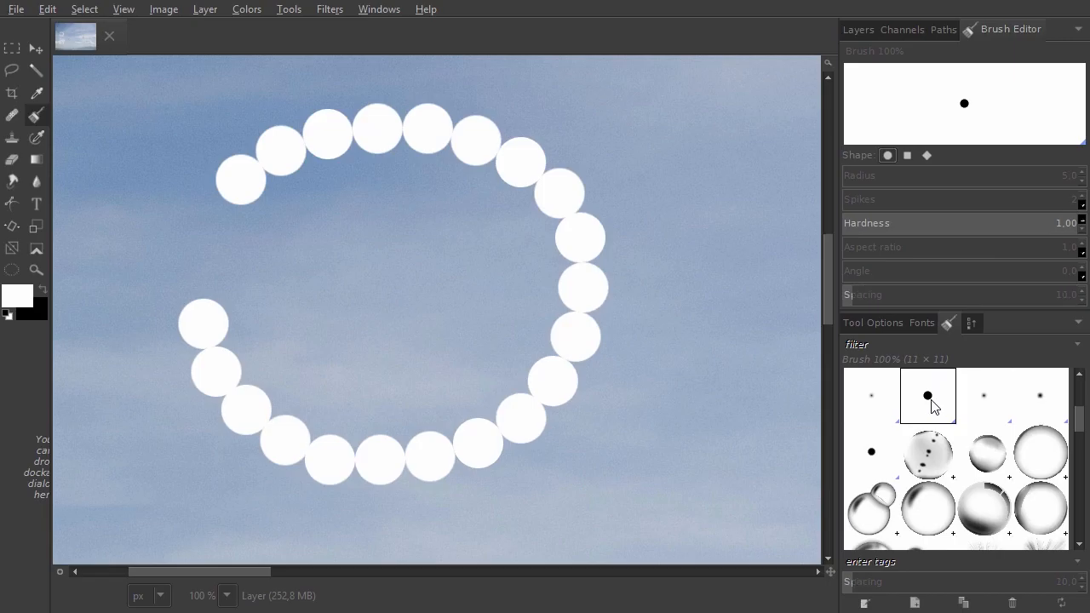
{"action": "left_click", "coordinate": [873, 398]}
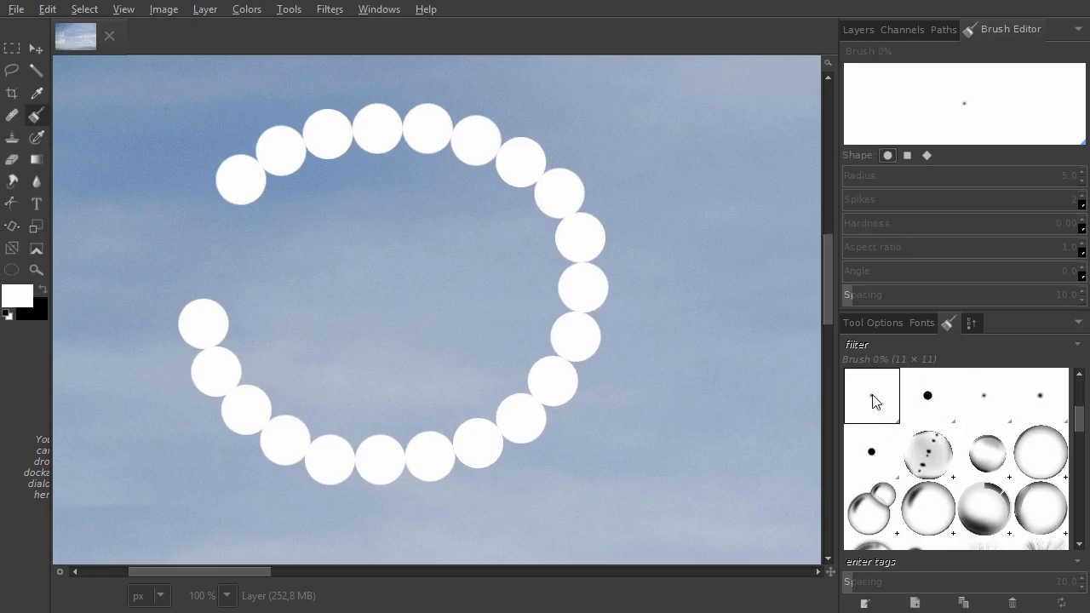
{"action": "left_click", "coordinate": [930, 398]}
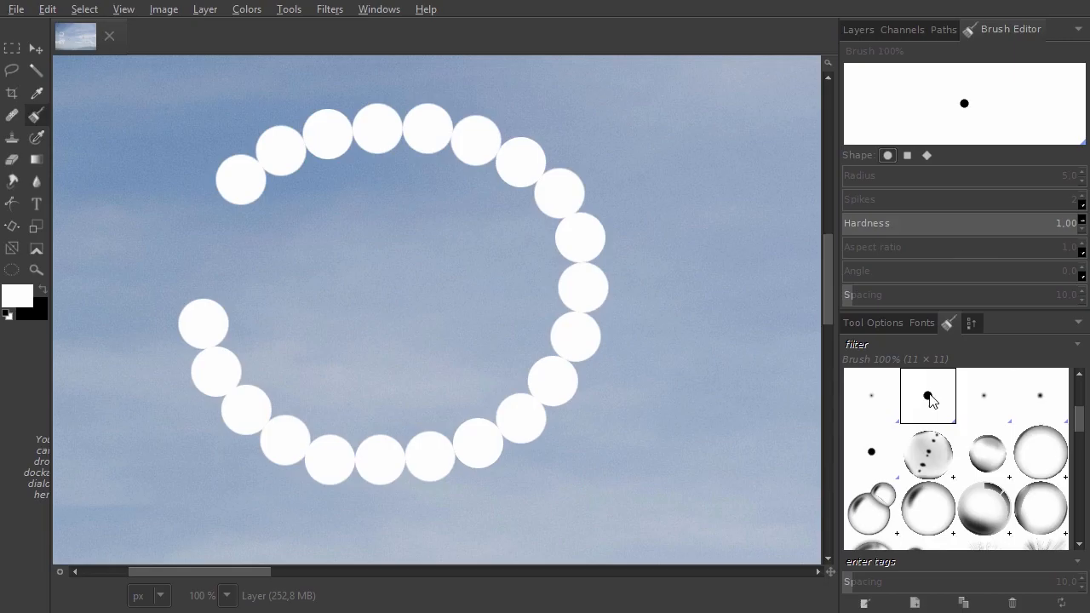
{"action": "left_click", "coordinate": [985, 398]}
{"action": "left_click", "coordinate": [1039, 398]}
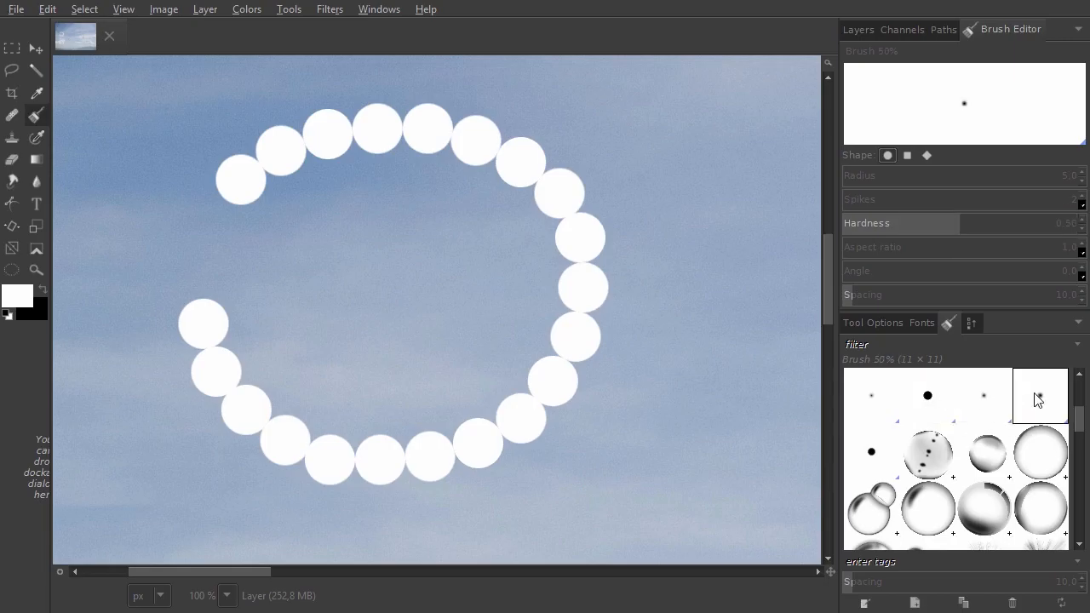
{"action": "left_click", "coordinate": [869, 396]}
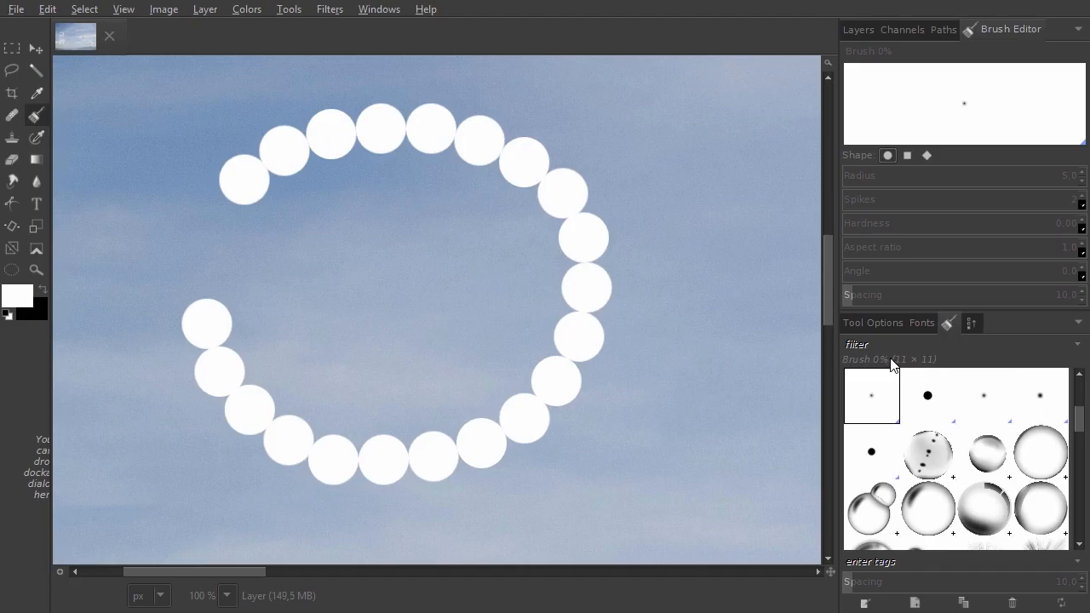
Open the Input Devices preferences and move the dialog clear of the toolbox.
{"action": "left_click", "coordinate": [47, 10]}
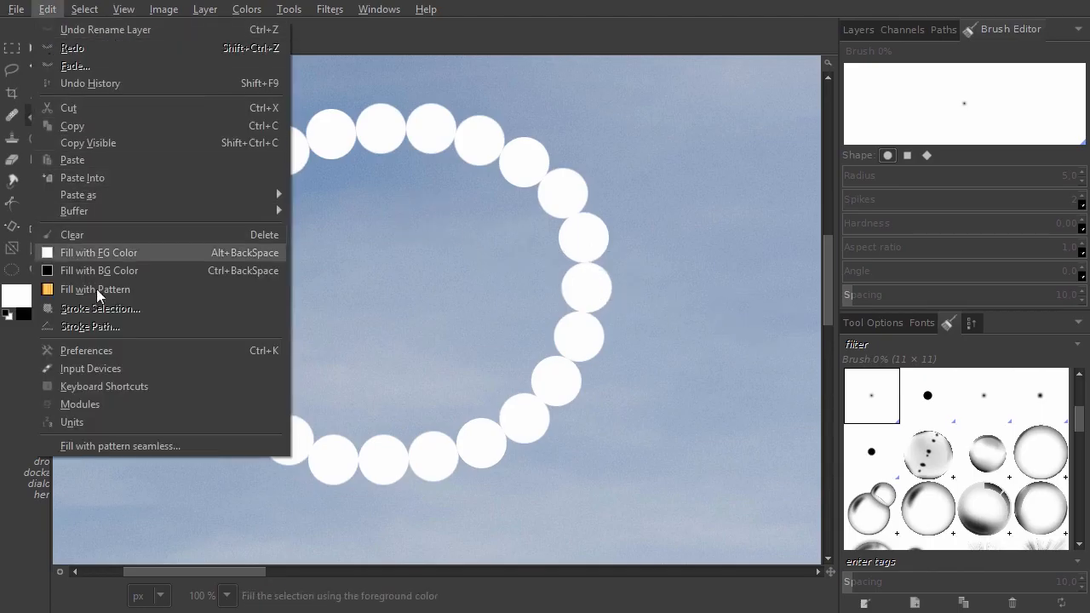
{"action": "left_click", "coordinate": [90, 352]}
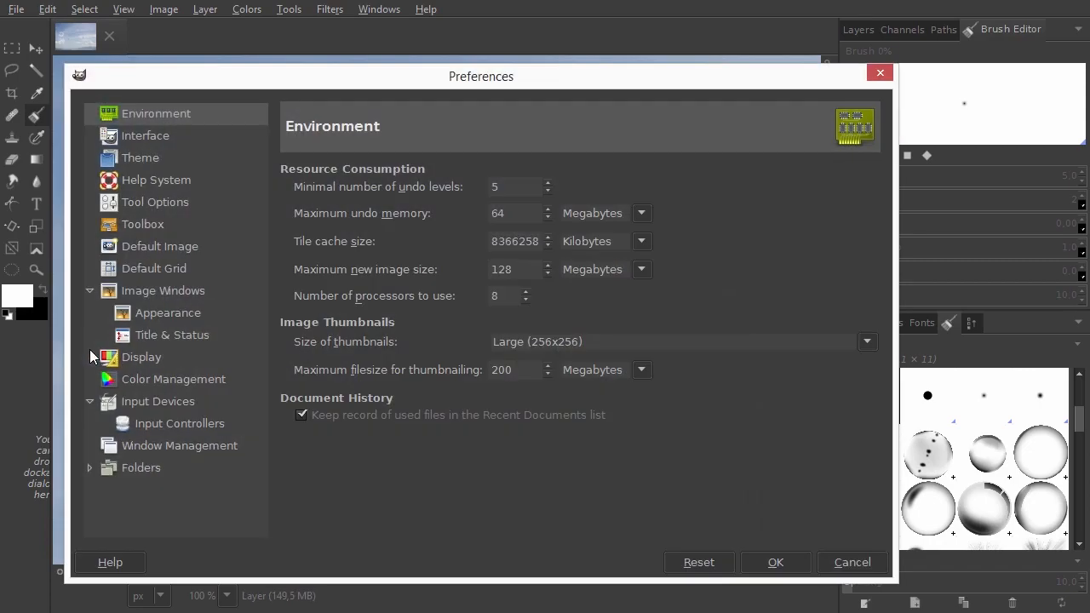
{"action": "left_click", "coordinate": [143, 400]}
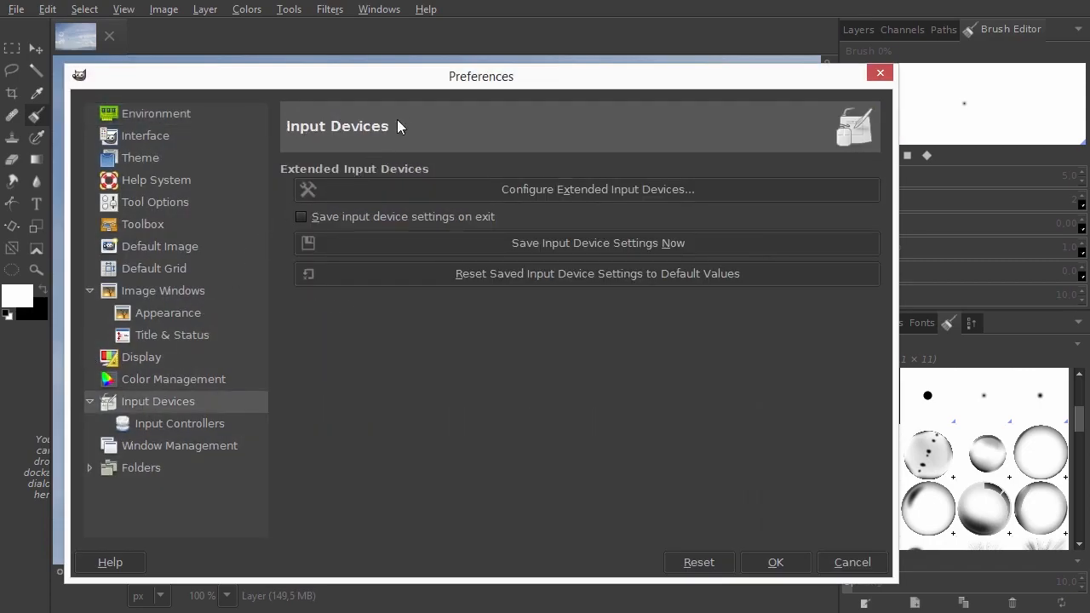
{"action": "mouse_move", "coordinate": [406, 86]}
{"action": "left_mouse_down"}
{"action": "mouse_move", "coordinate": [378, 256]}
{"action": "mouse_move", "coordinate": [361, 329]}
{"action": "mouse_move", "coordinate": [343, 353]}
{"action": "left_mouse_up"}
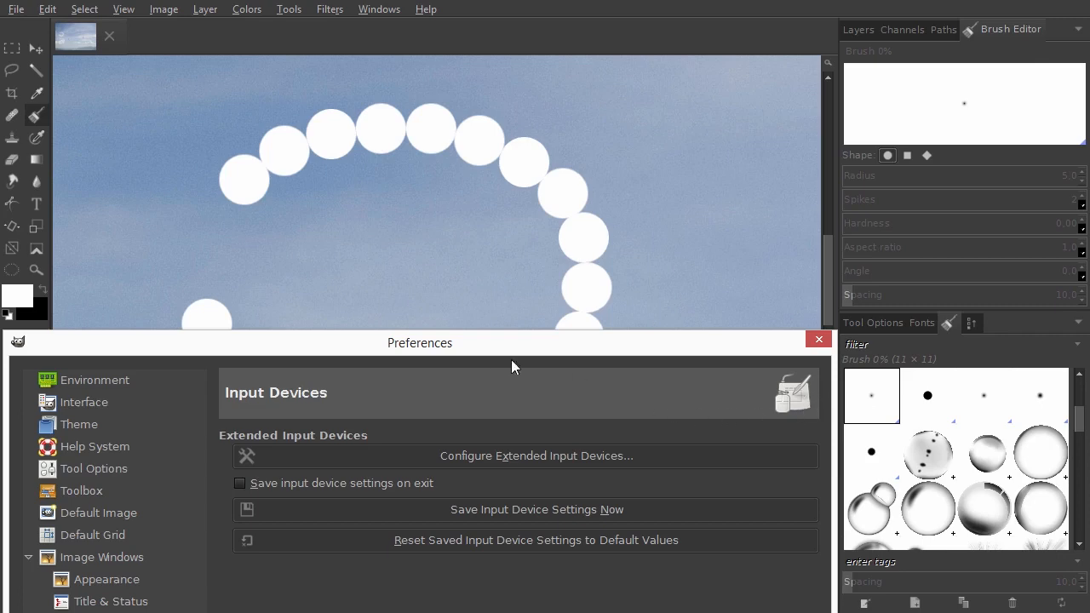
Save the input device settings with the Move tool active and the default black and white colours, and close the preferences.
{"action": "left_click", "coordinate": [34, 48]}
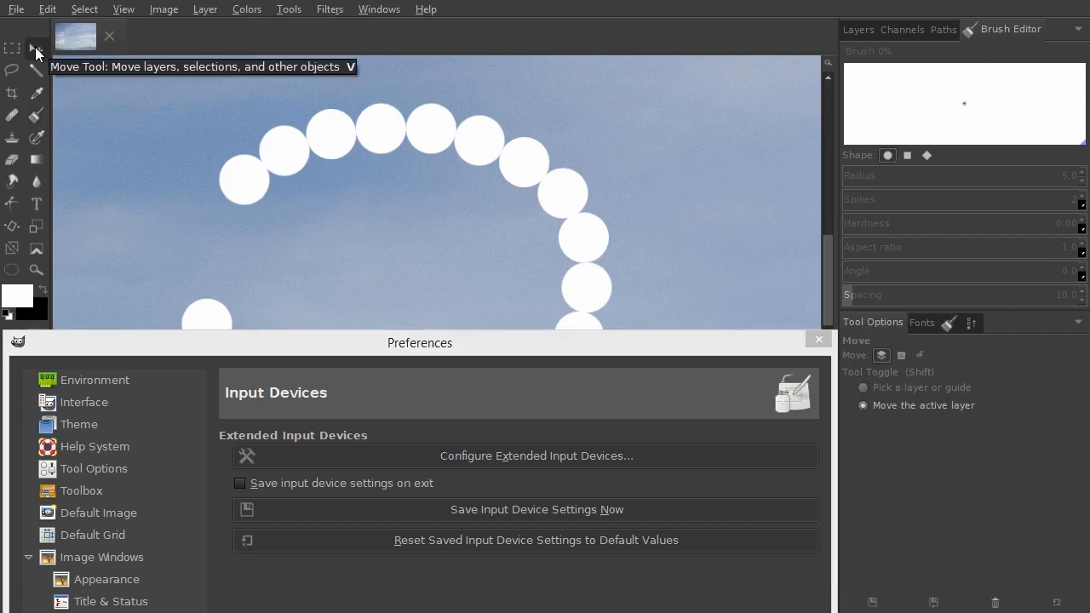
{"action": "left_click", "coordinate": [9, 315]}
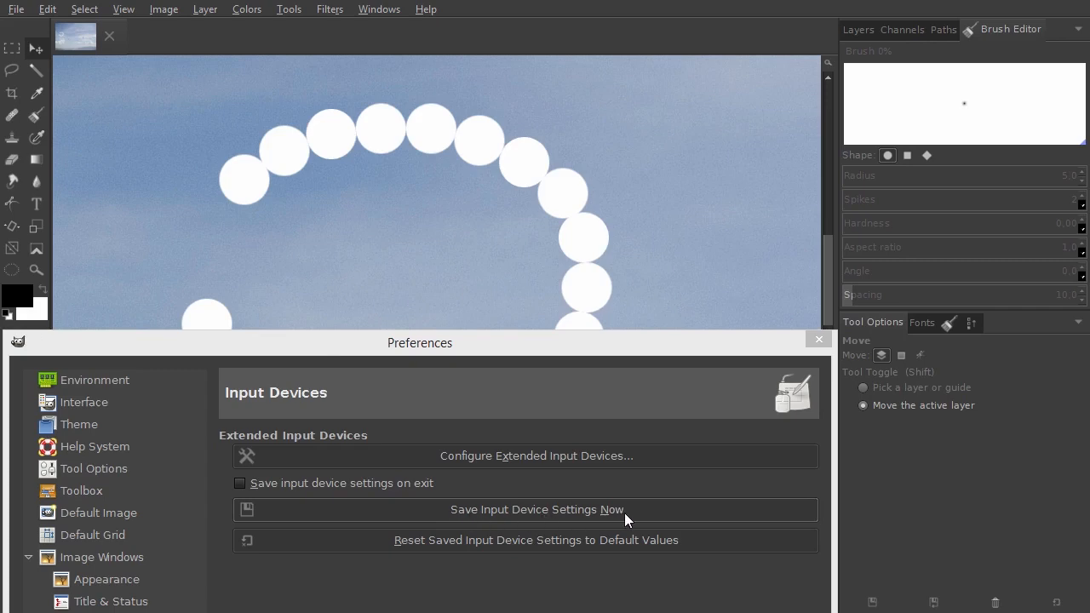
{"action": "left_click", "coordinate": [526, 509]}
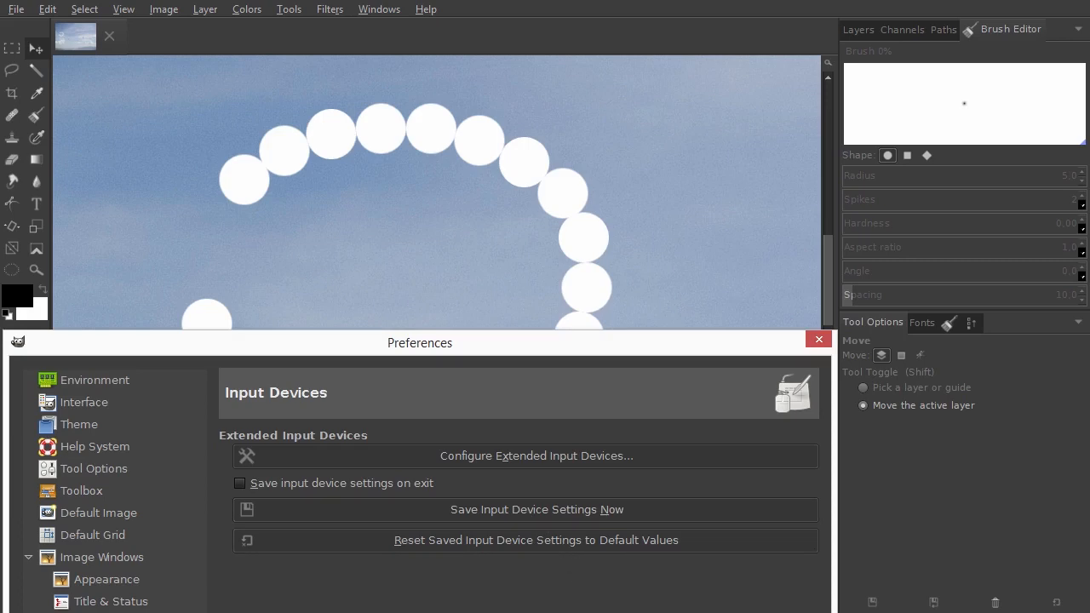
{"action": "key", "text": "Escape"}
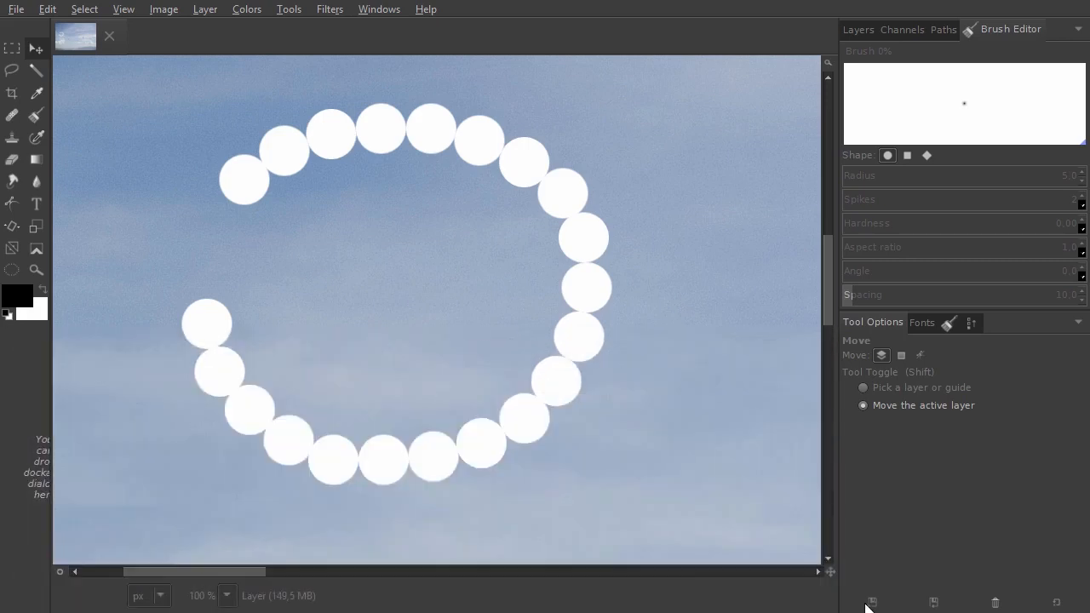